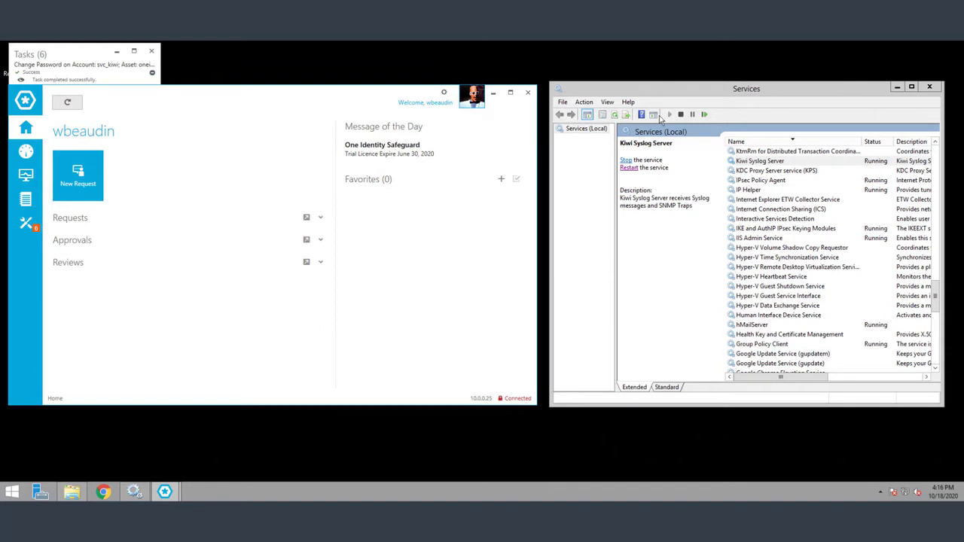
Step: Restart the Kiwi Syslog Server service in Windows Services
click(629, 168)
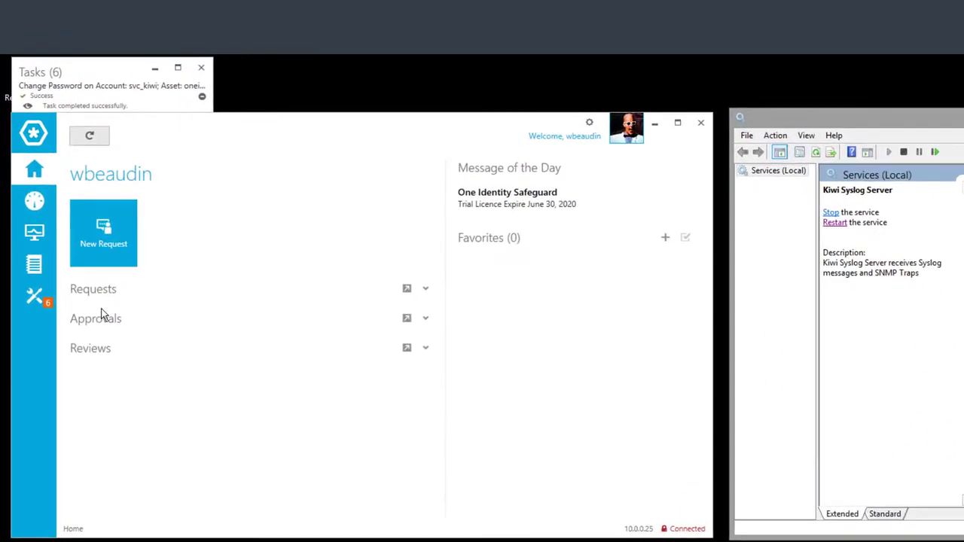
Step: Run account discovery on the oneidentity.demo Active Directory asset, and refresh its account list to select svc_kiwi
click(32, 299)
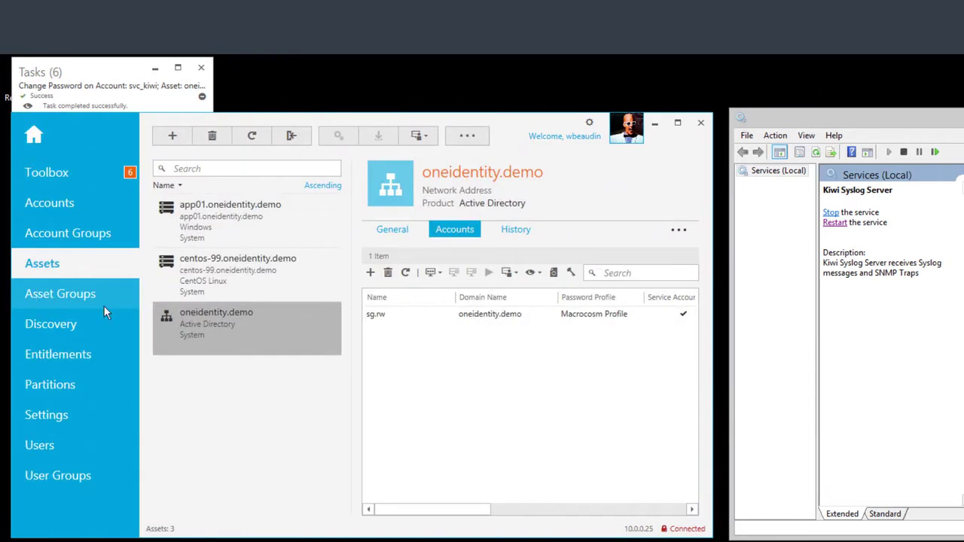
click(226, 315)
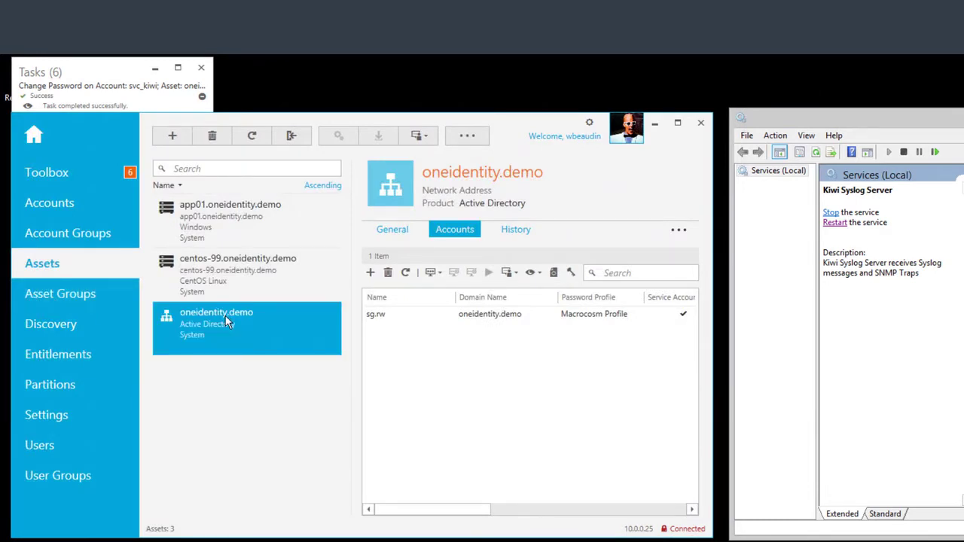
right_click(225, 315)
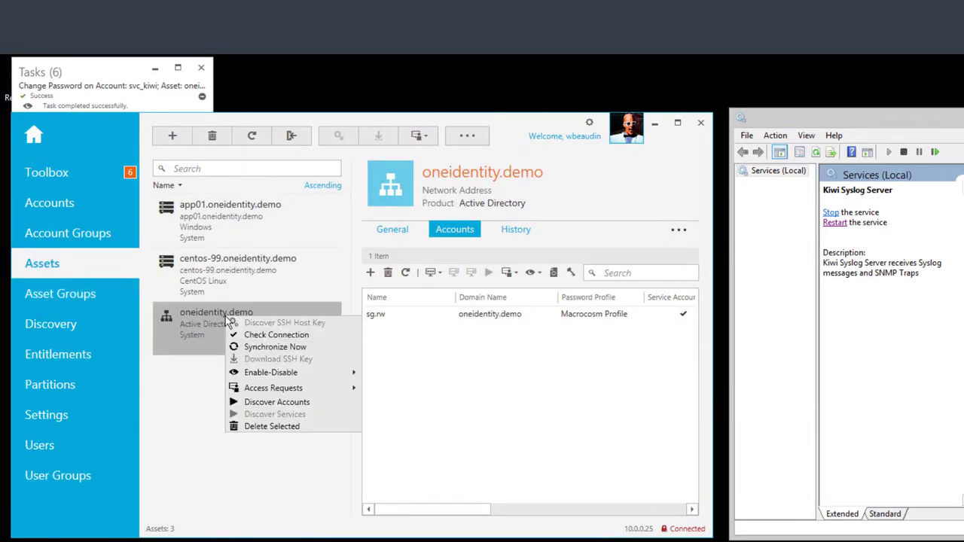
click(275, 404)
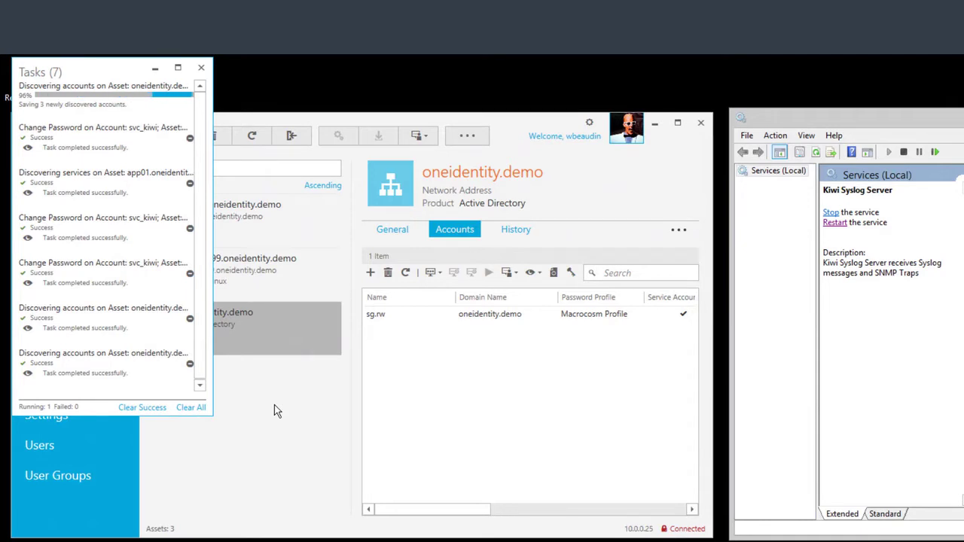
click(406, 273)
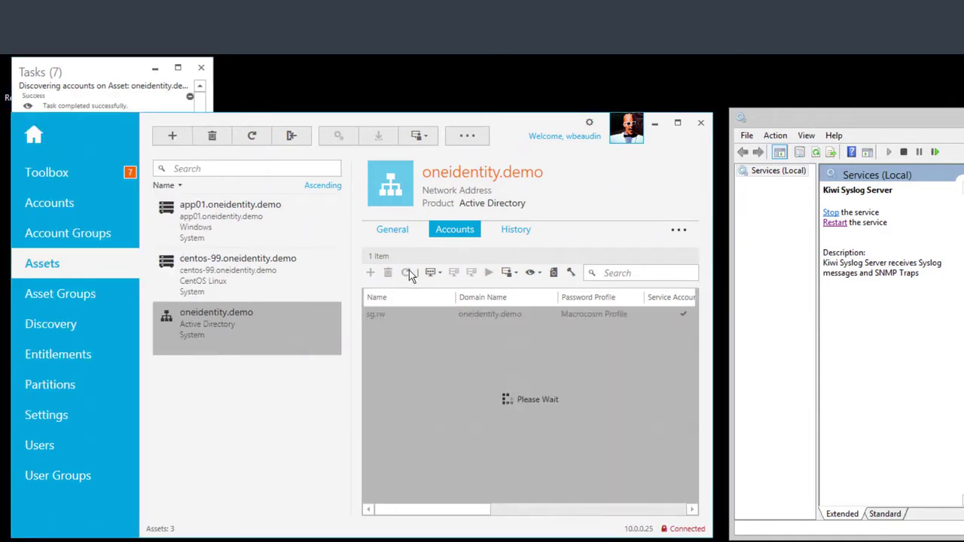
click(382, 327)
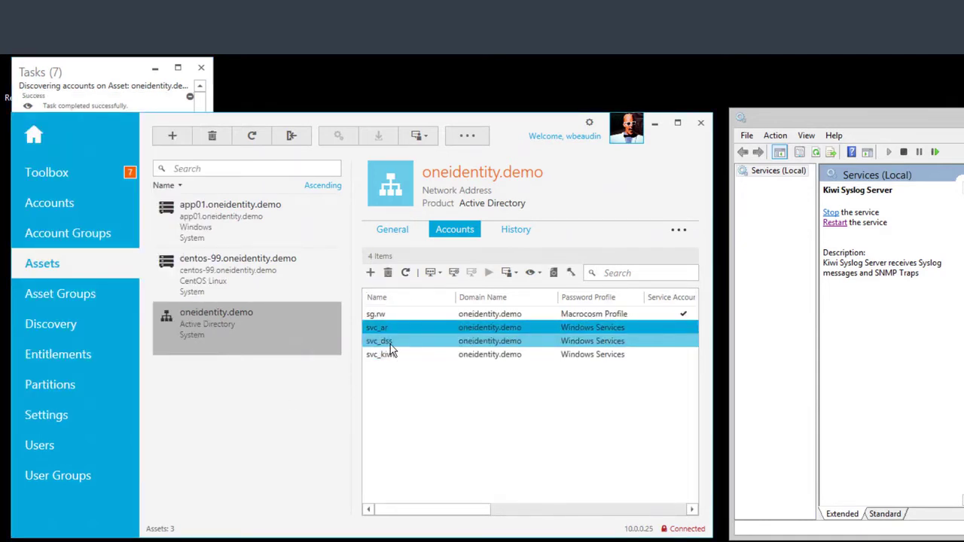
click(394, 355)
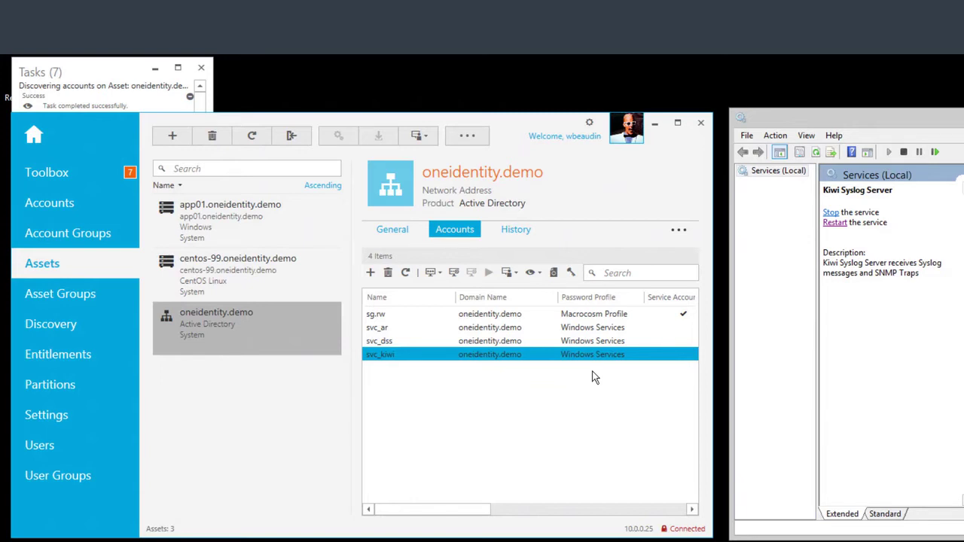
Step: Run service discovery on the app01.oneidentity.demo asset and show its account dependencies
click(218, 223)
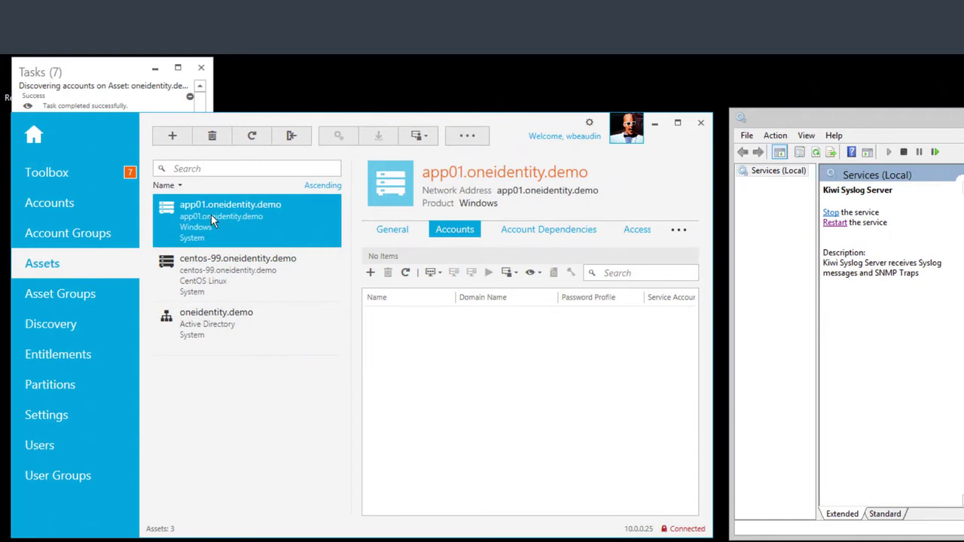
right_click(213, 220)
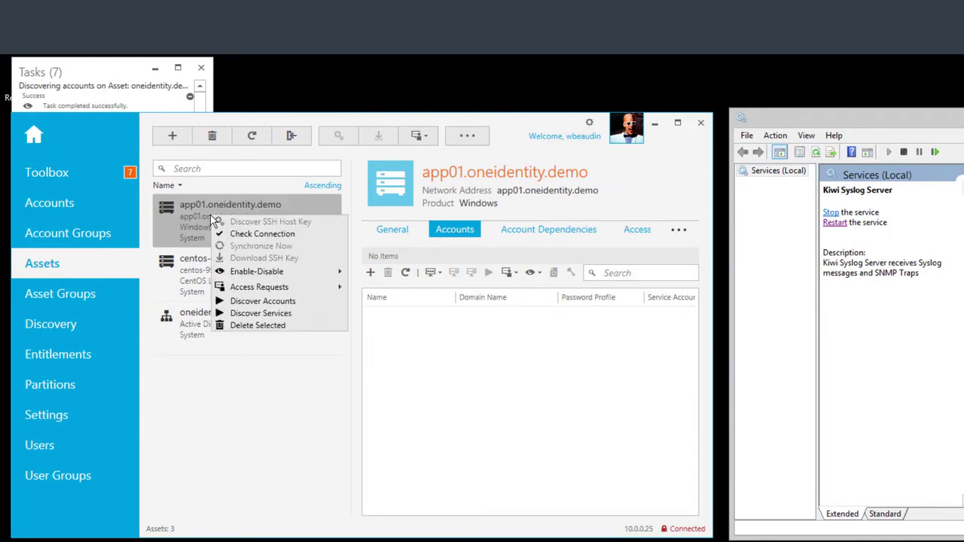
click(277, 314)
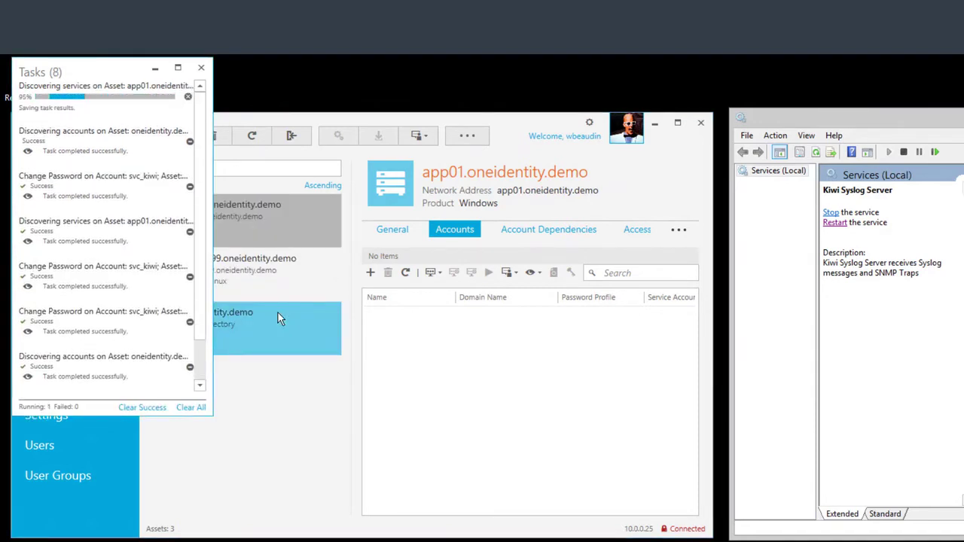
click(570, 234)
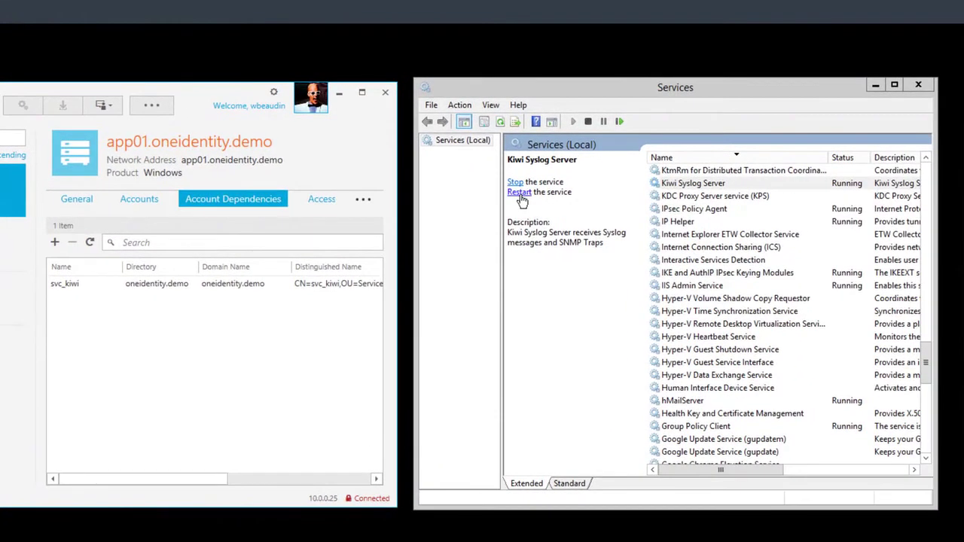
Step: Restart the Kiwi Syslog Server service in Windows Services
click(519, 192)
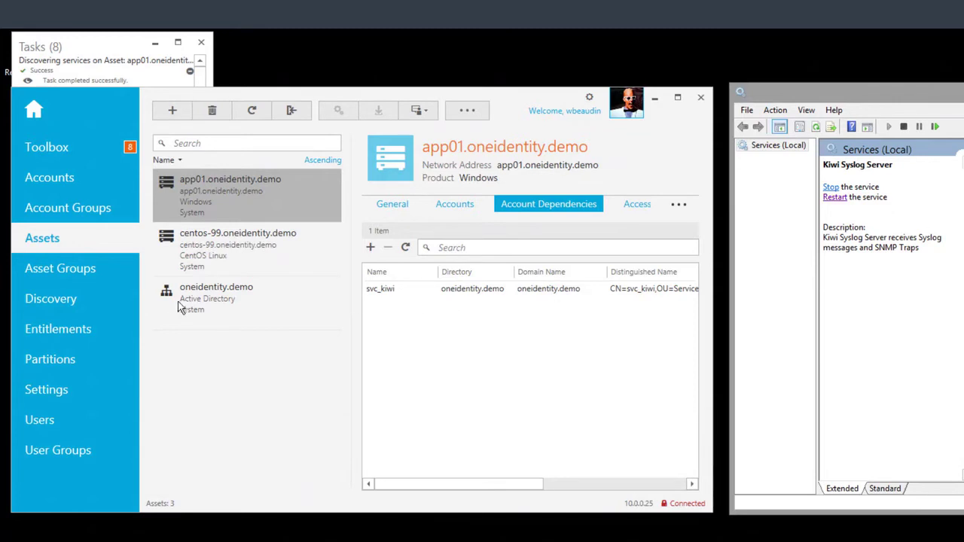
Step: Change the password of the svc_kiwi account on the oneidentity.demo asset through its account security options
click(231, 295)
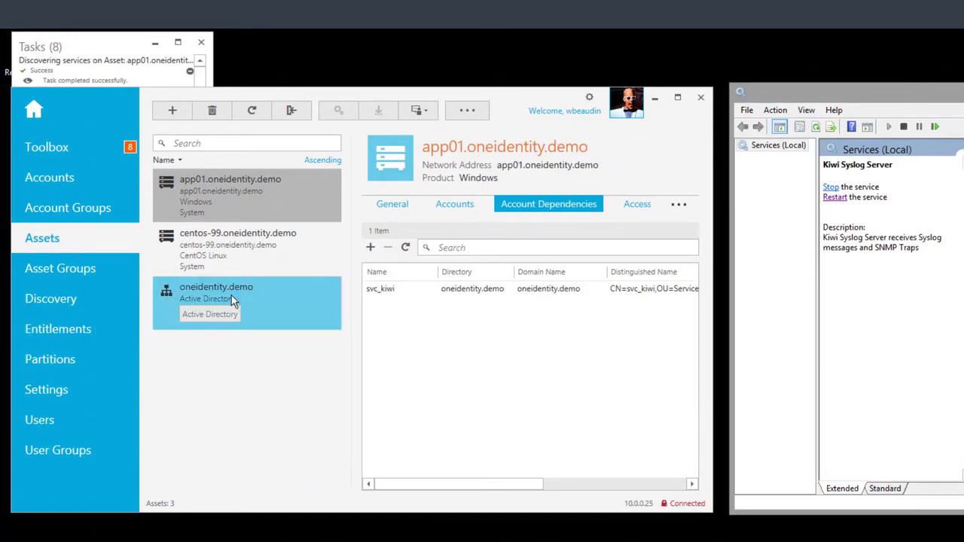
click(221, 300)
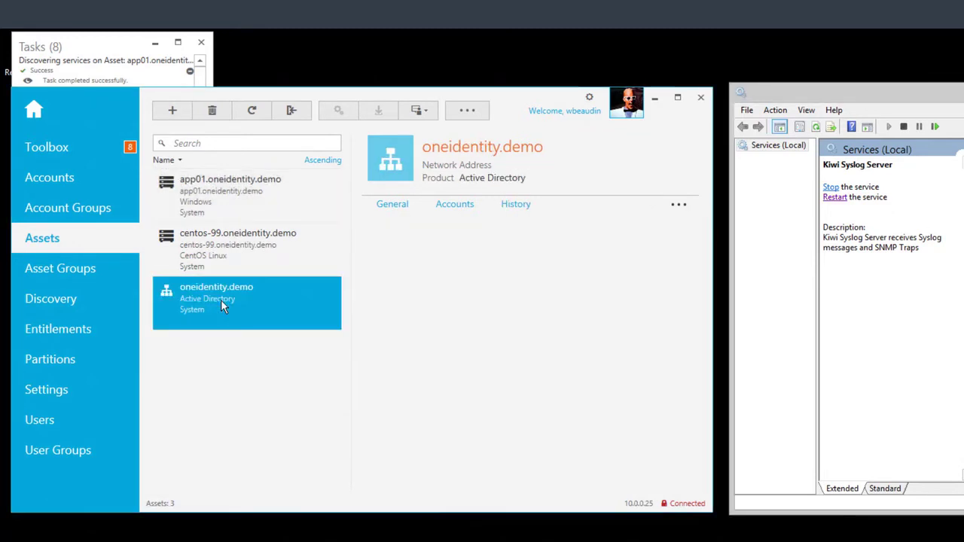
right_click(221, 299)
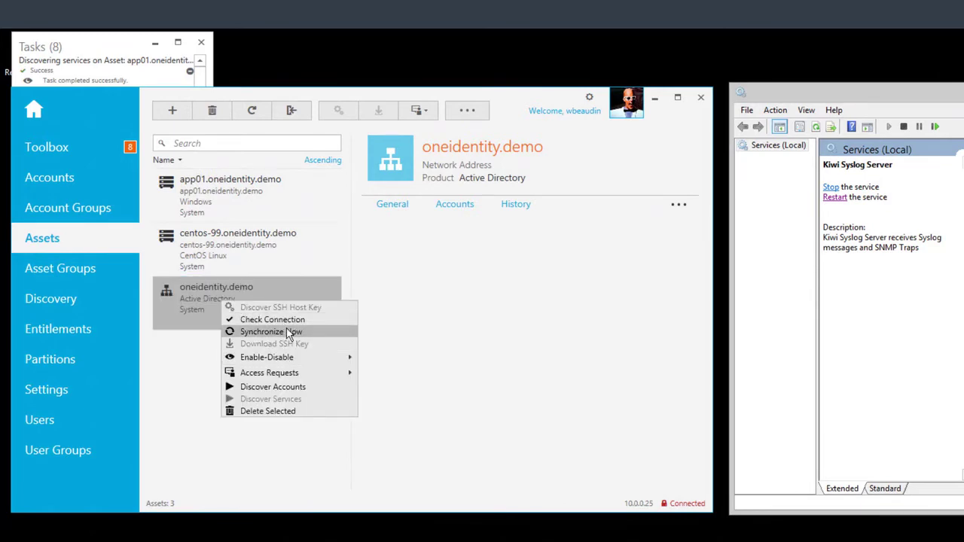
click(442, 205)
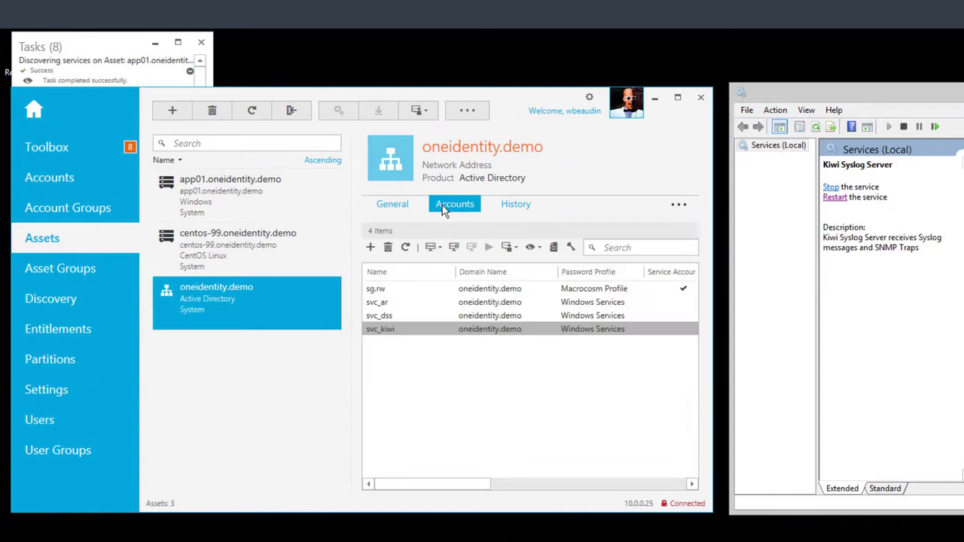
right_click(393, 330)
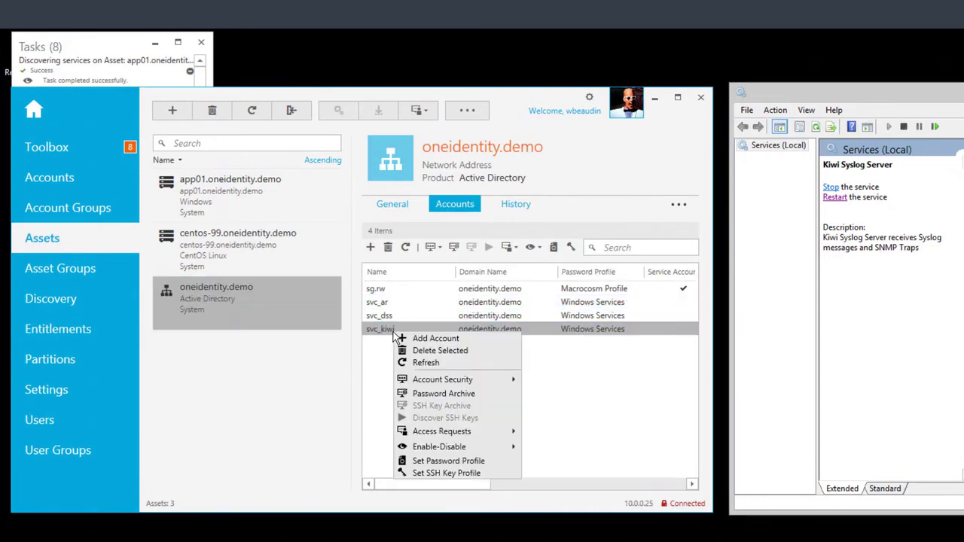
mouse_move(439, 381)
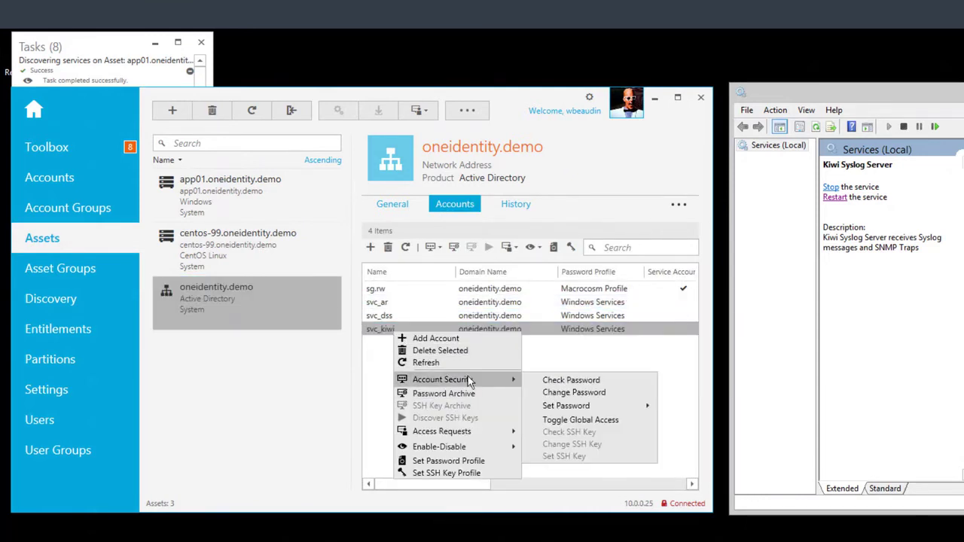
click(570, 394)
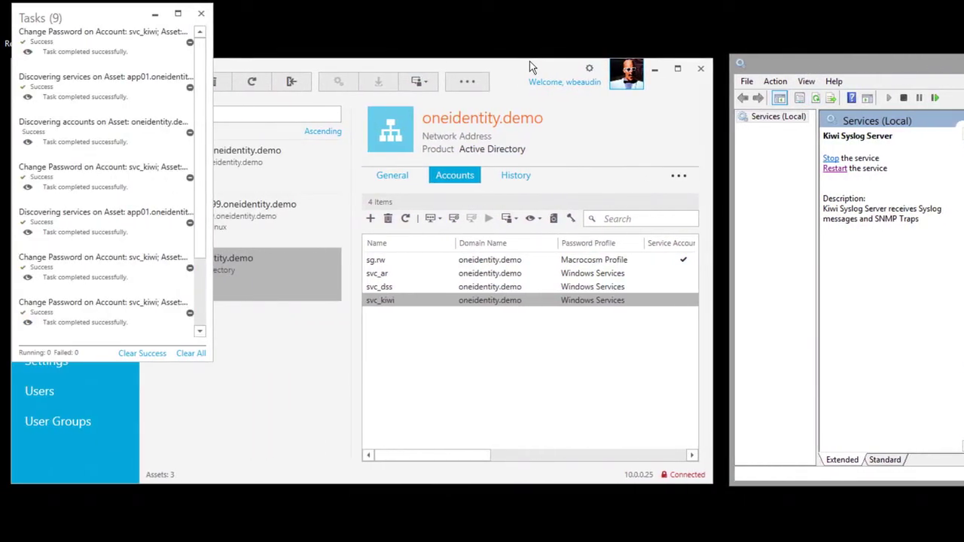
Step: Enlarge the Safeguard window and show the Account Discovery jobs with a wider Name column
drag(574, 66, 787, 49)
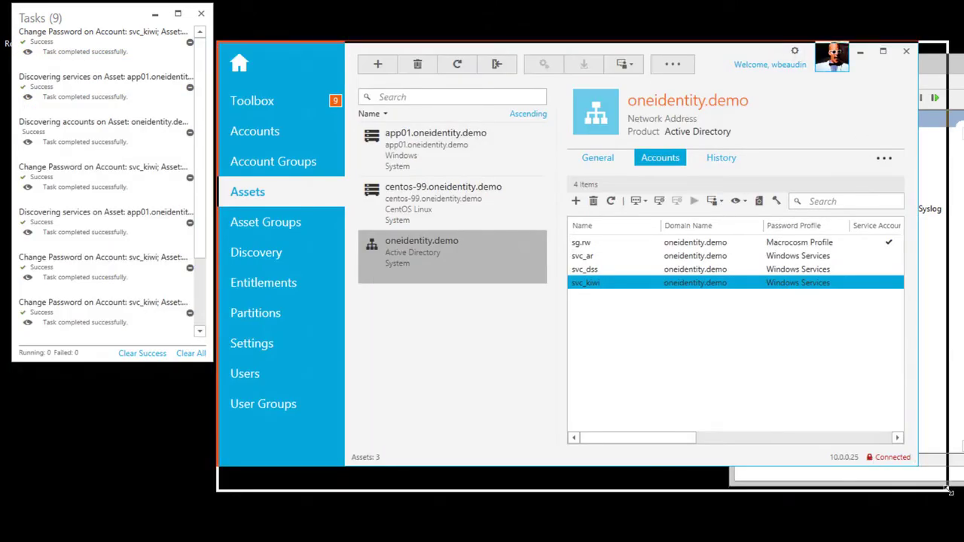
drag(919, 472, 963, 540)
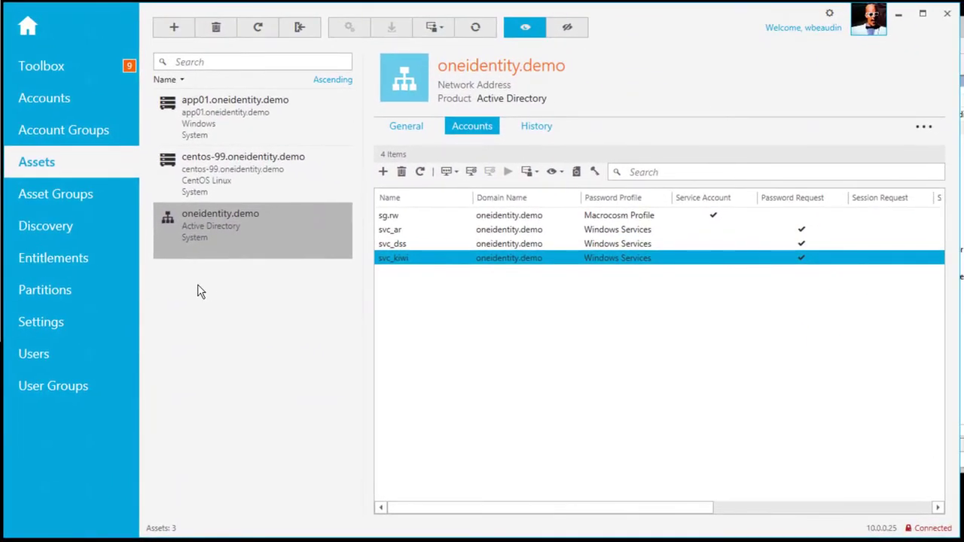
click(37, 229)
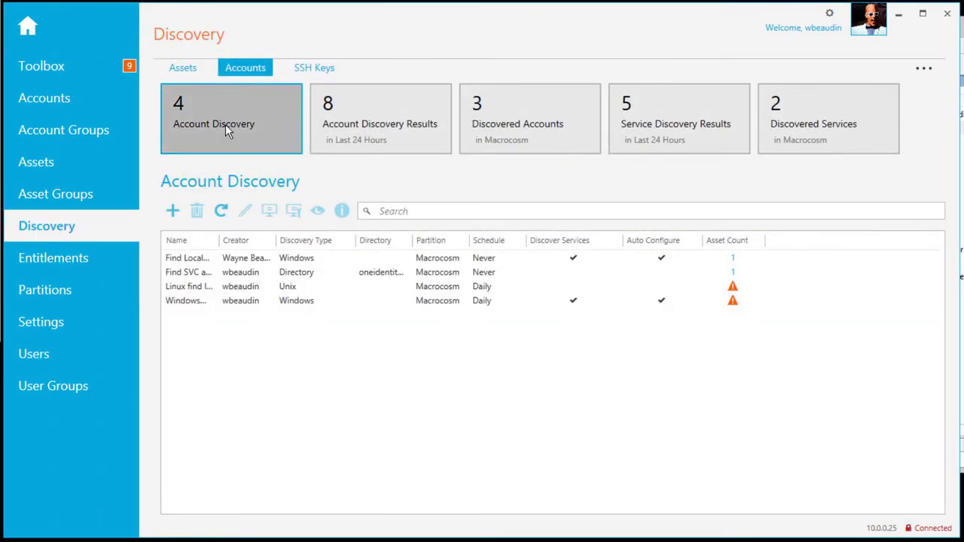
click(225, 124)
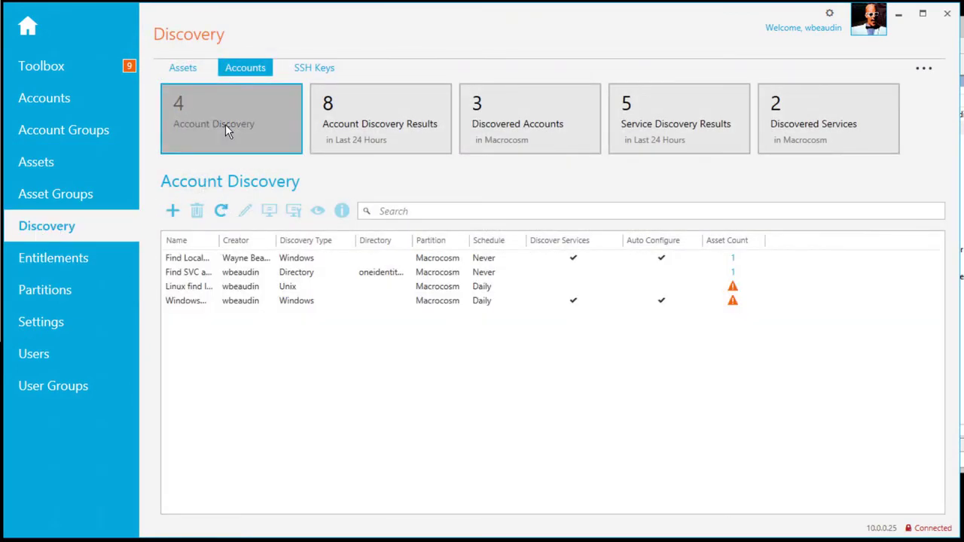
click(187, 274)
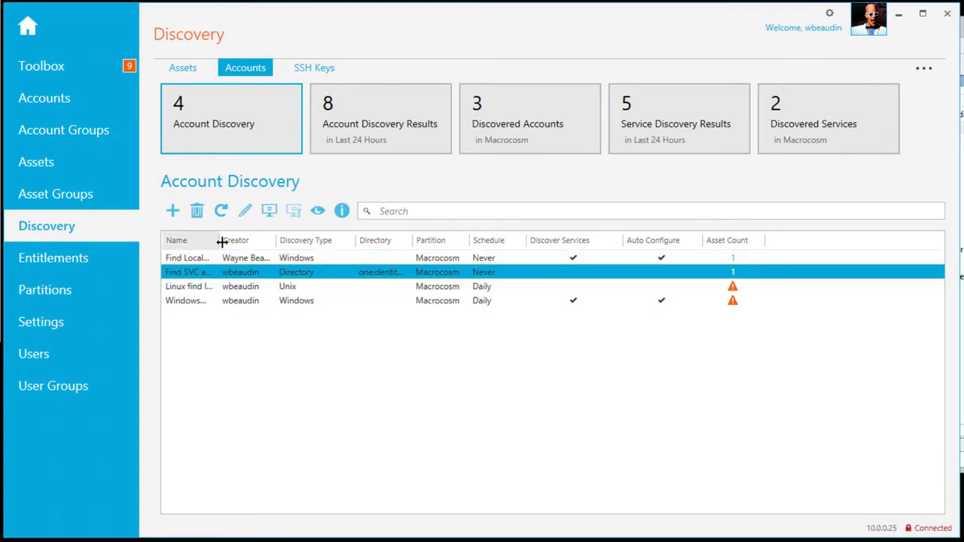
drag(221, 241, 312, 246)
Step: Examine the LDAP filter rule of the Find SVC accounts discovery job, and close the rule and job without saving
double_click(223, 273)
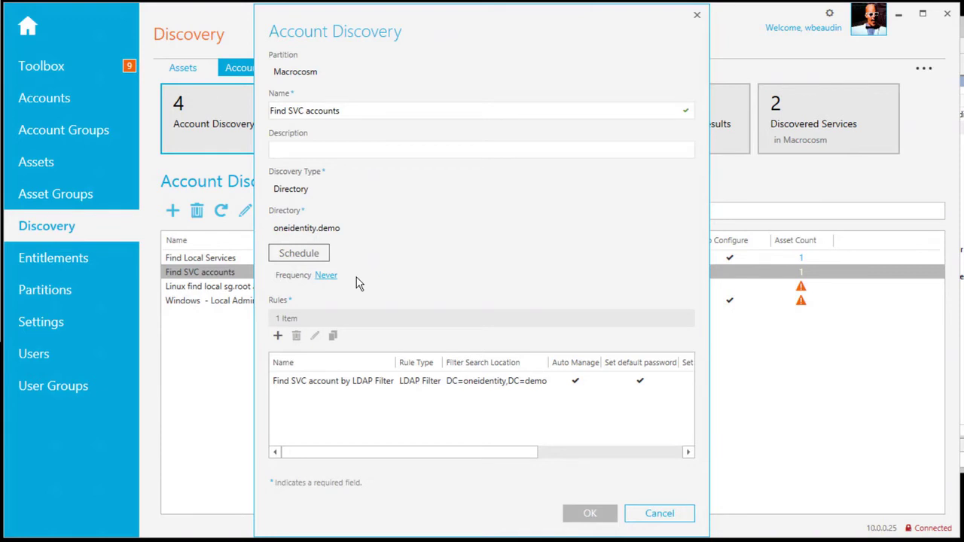
click(314, 386)
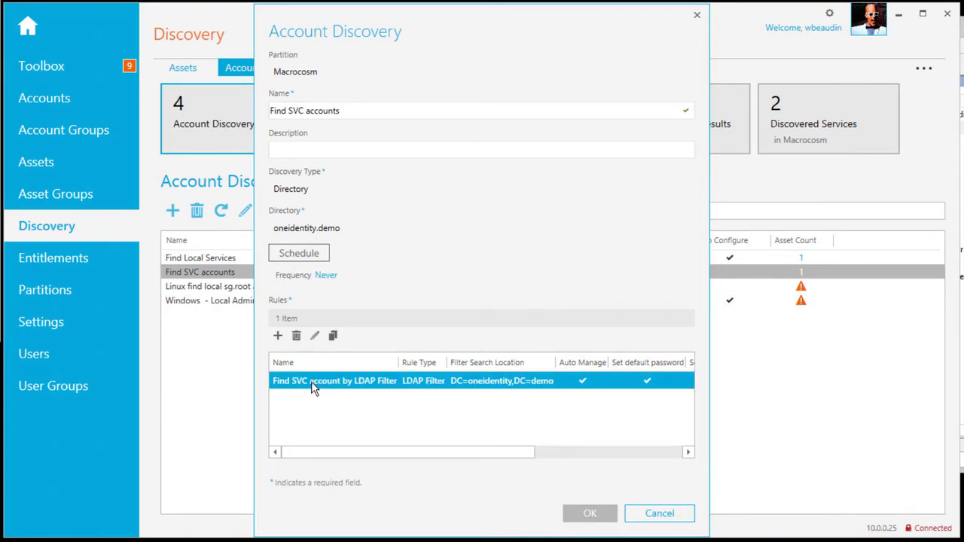
click(315, 336)
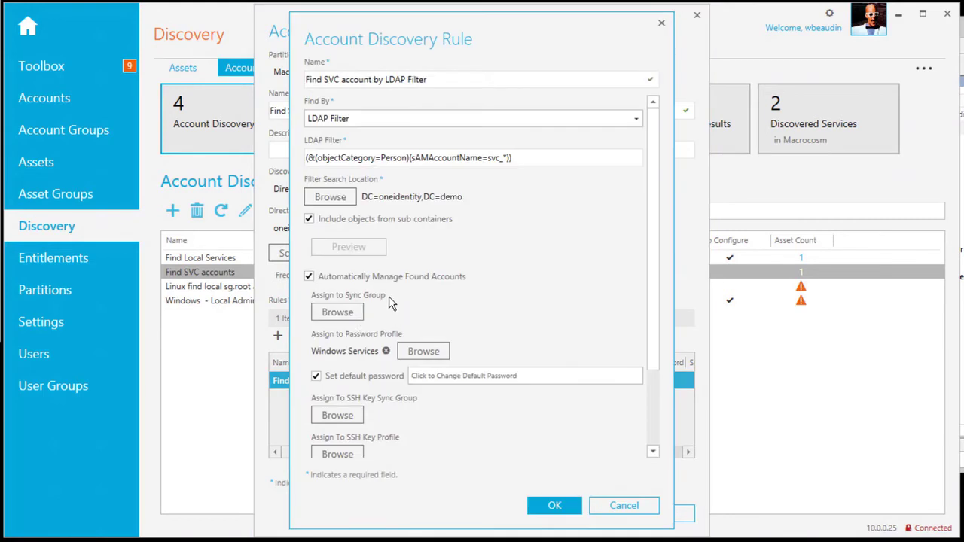
click(424, 83)
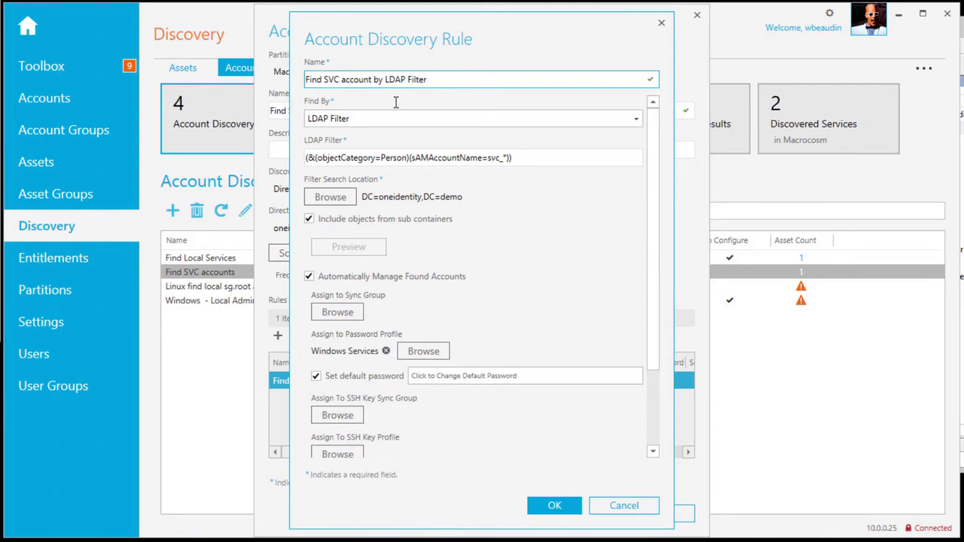
drag(527, 160, 260, 175)
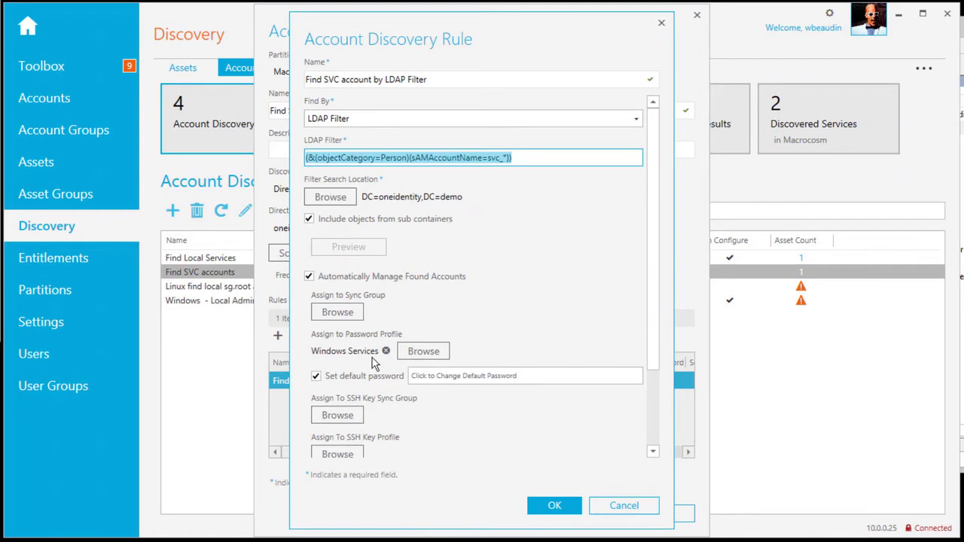
click(623, 505)
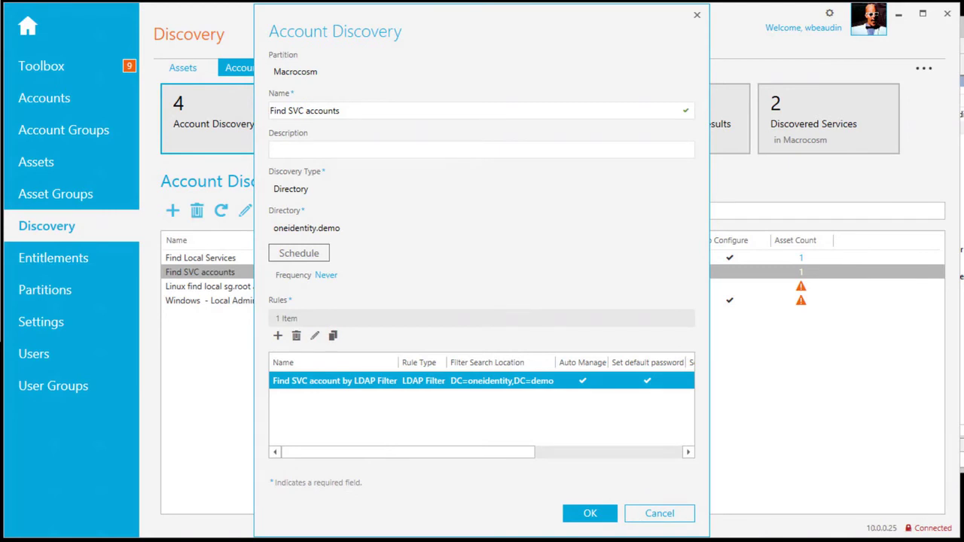
click(654, 517)
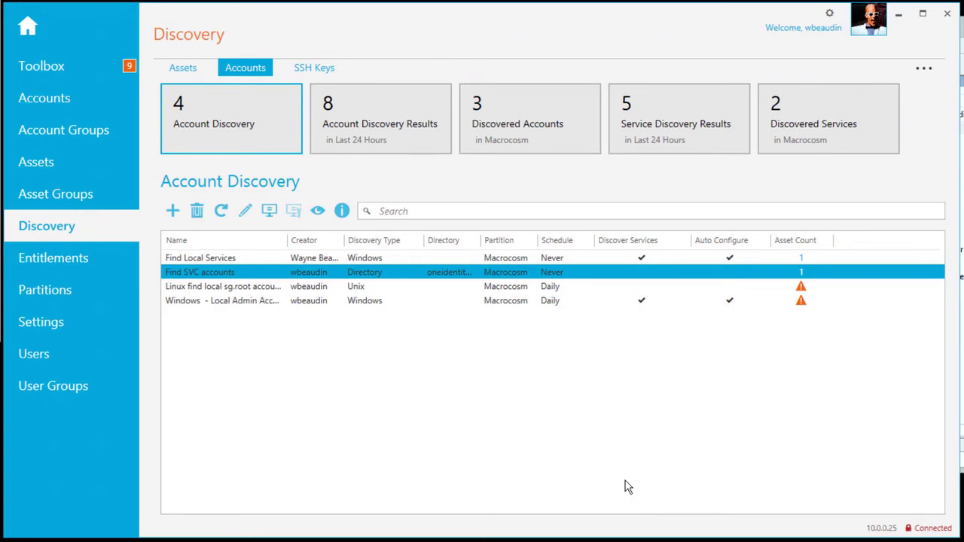
Step: Open the Find Local Services discovery job and its Services Olny rule for review
click(221, 260)
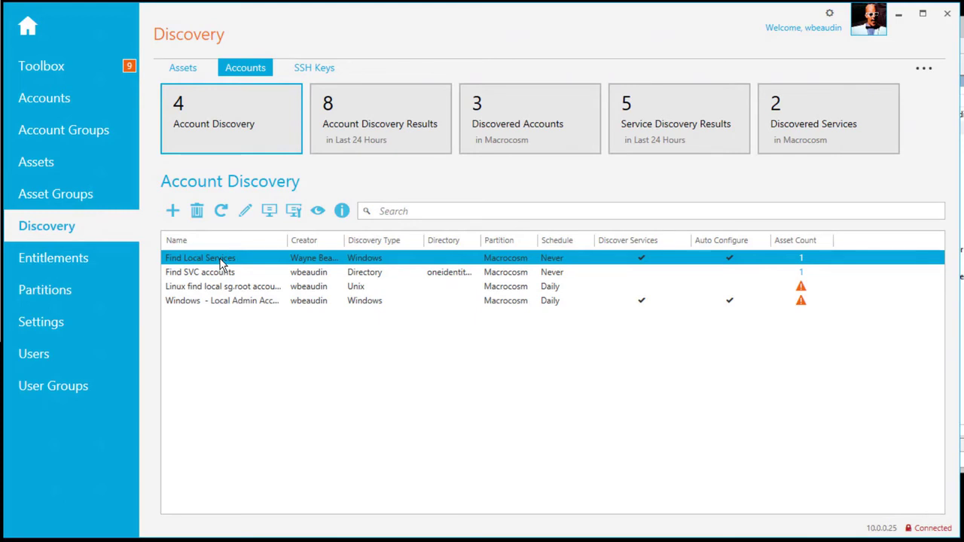
double_click(221, 260)
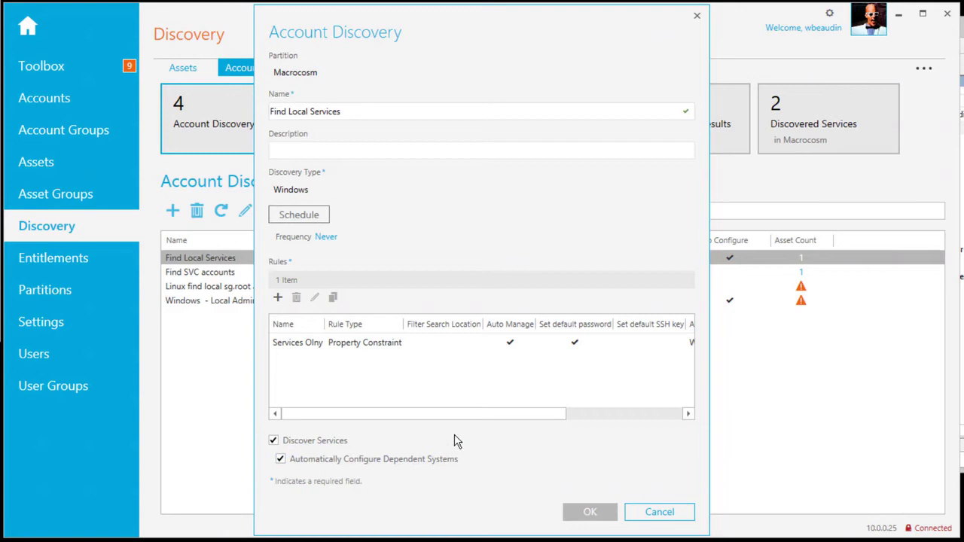
click(295, 345)
double_click(296, 345)
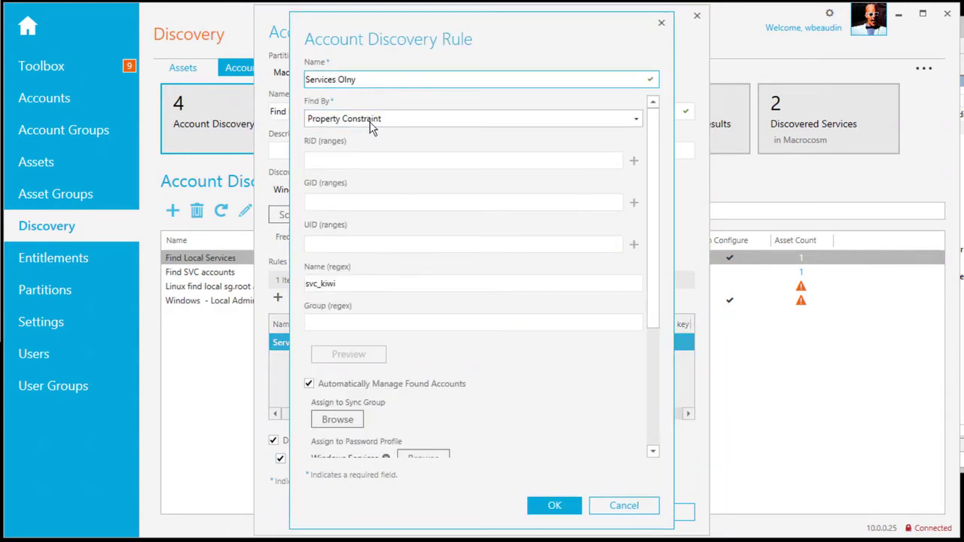
Step: Examine the name filter and the password profile settings of the Services Olny rule, and close the rule and its job without saving
click(349, 285)
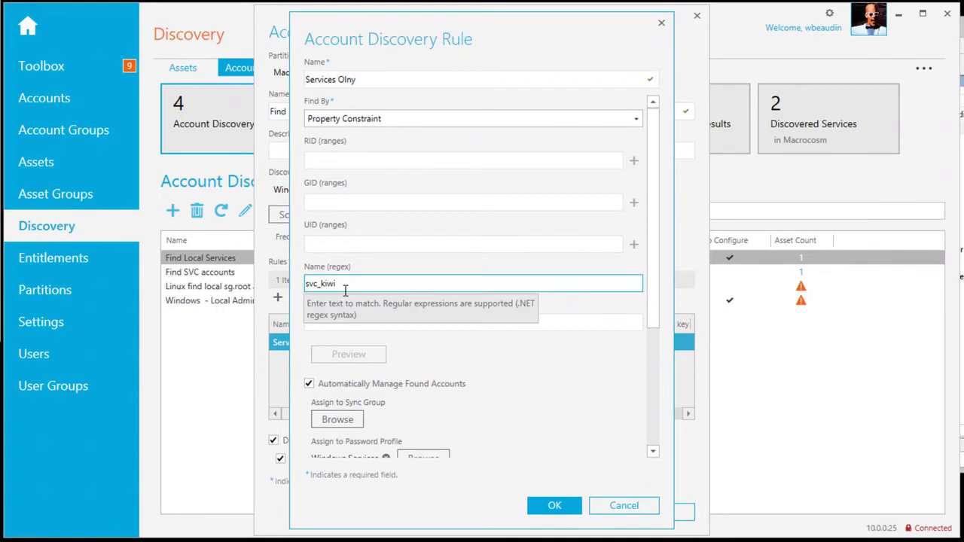
key(ctrl+a)
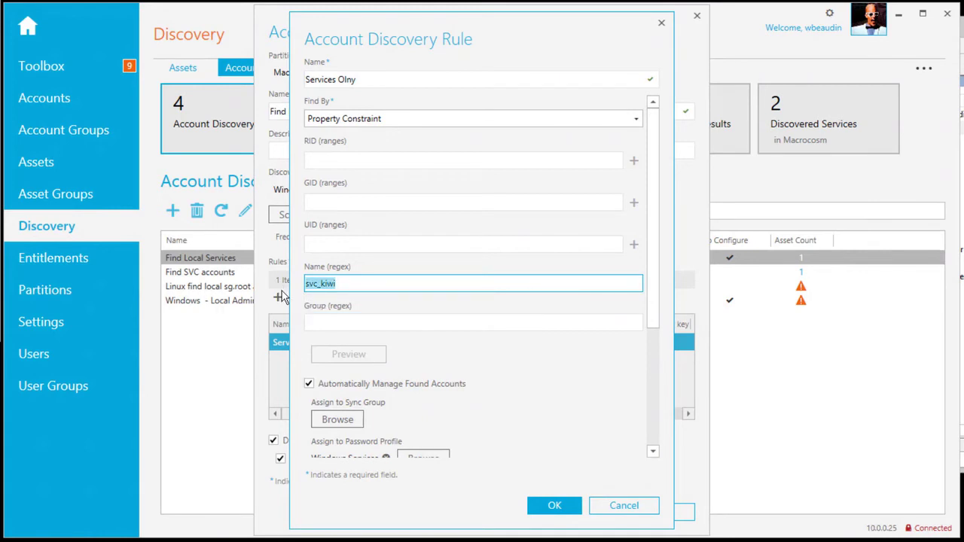
scroll(490, 429, down, 4)
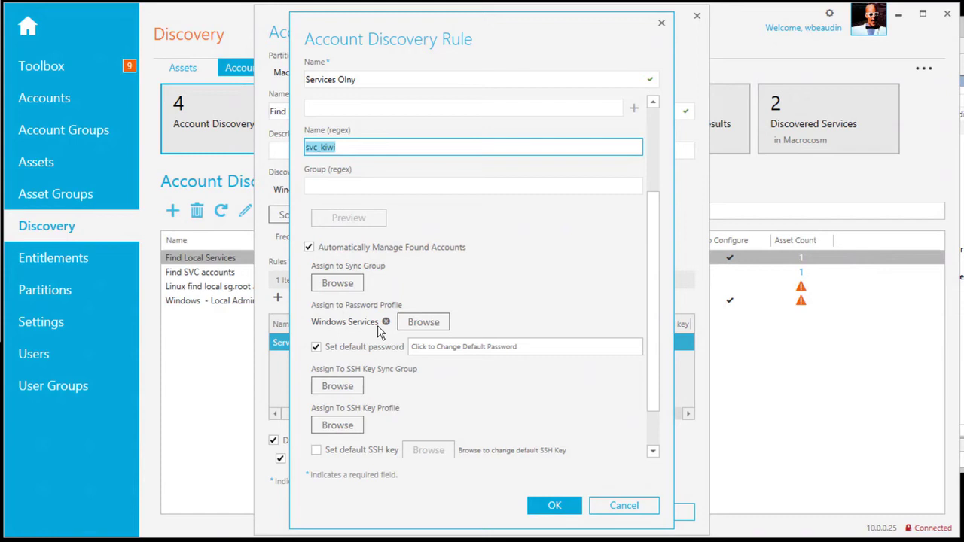
click(622, 505)
click(667, 516)
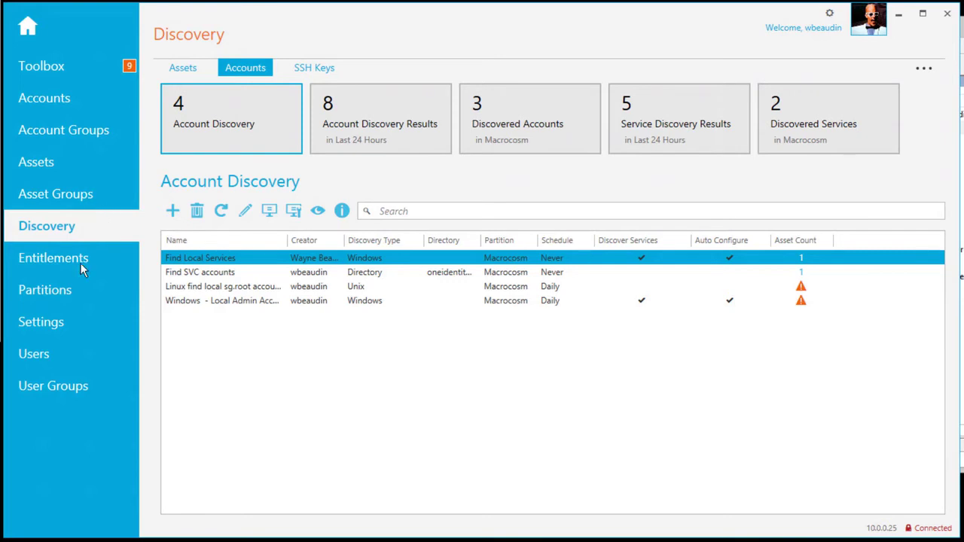
Step: Open the SVC tag in the Asset Management settings and examine the condition of its account rule
click(43, 325)
click(610, 117)
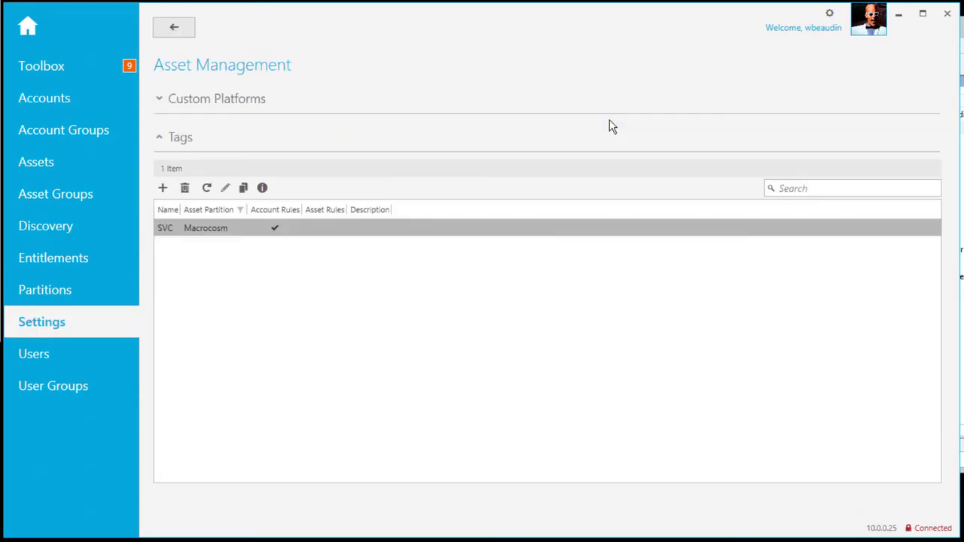
double_click(214, 233)
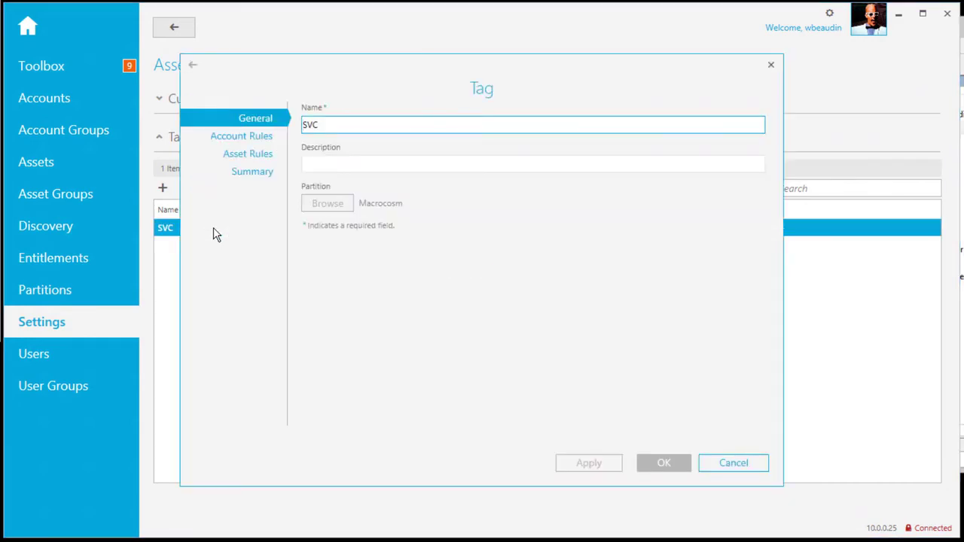
click(255, 142)
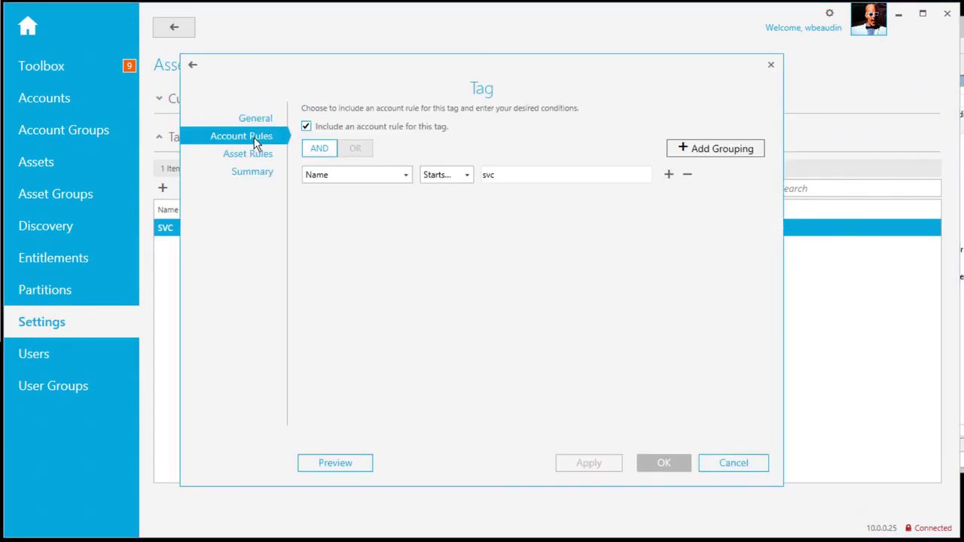
click(345, 179)
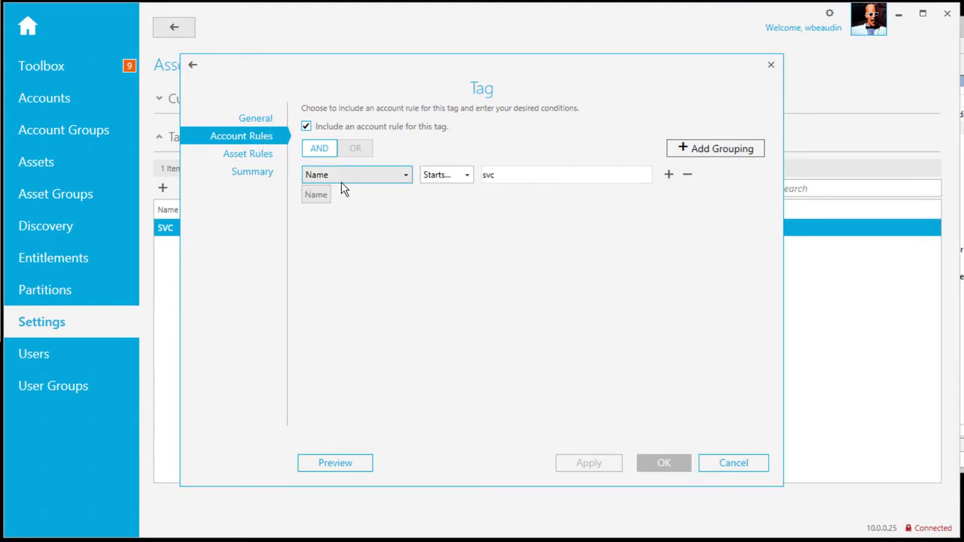
click(497, 198)
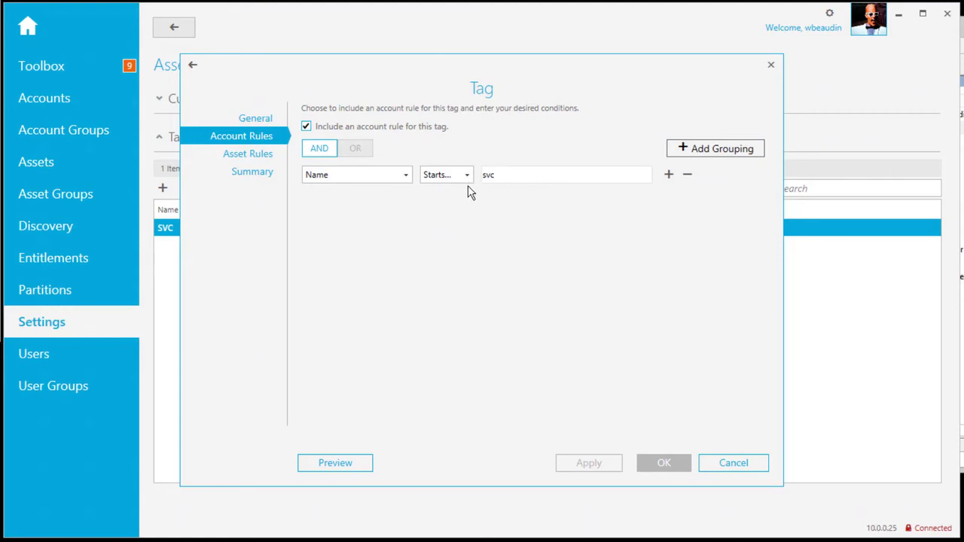
click(522, 179)
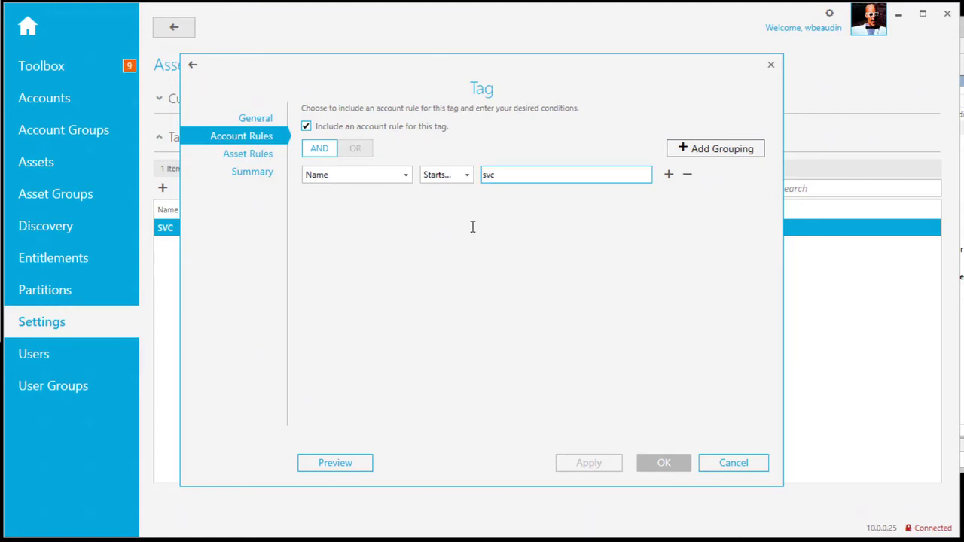
Step: Preview the accounts affected by the SVC tag's account rule, and close the tag without saving
click(337, 461)
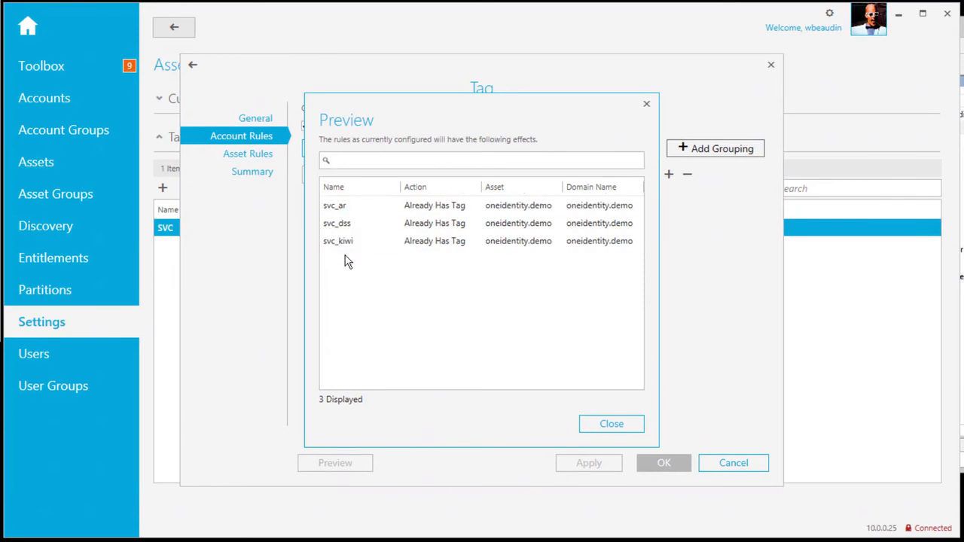
click(612, 424)
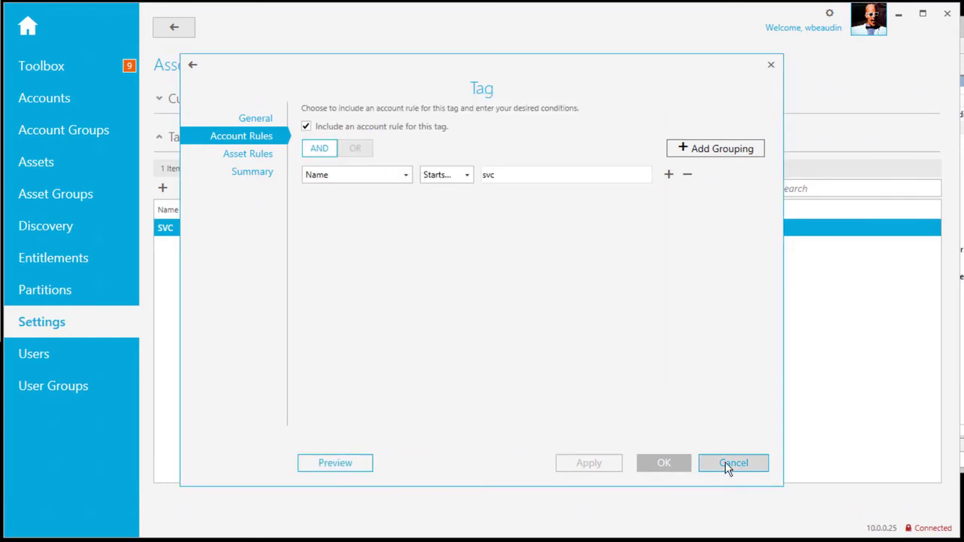
click(727, 465)
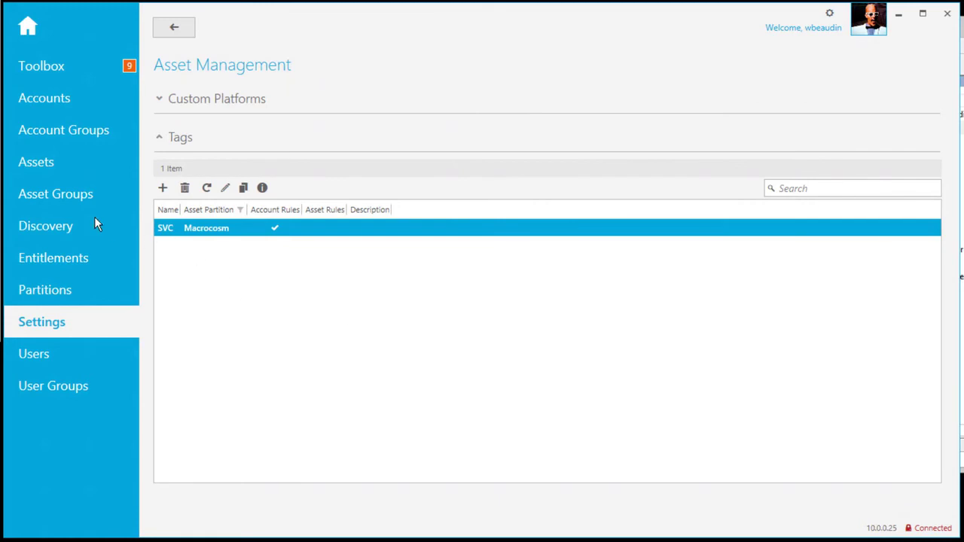
Step: Refresh the Accounts list and look up the tags assigned to the svc_ar account
click(52, 106)
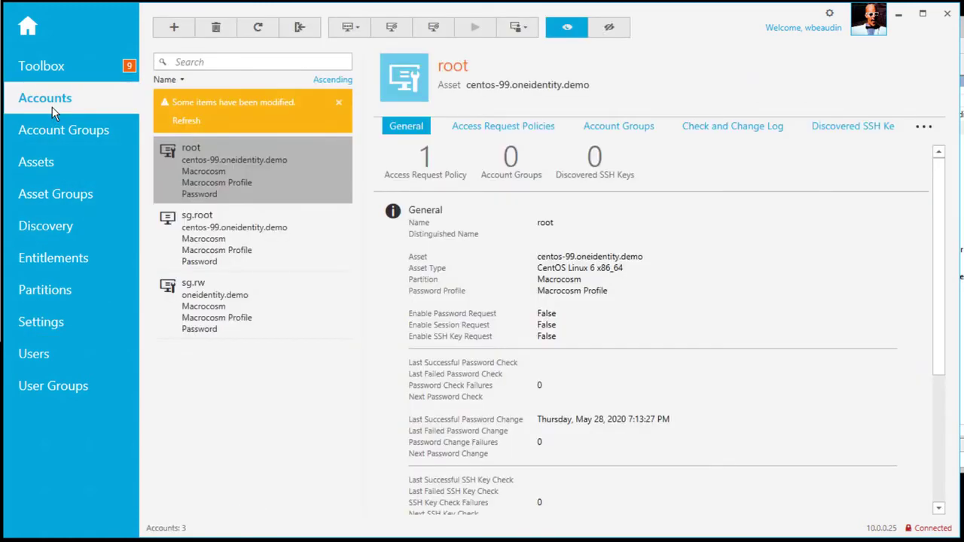
click(259, 29)
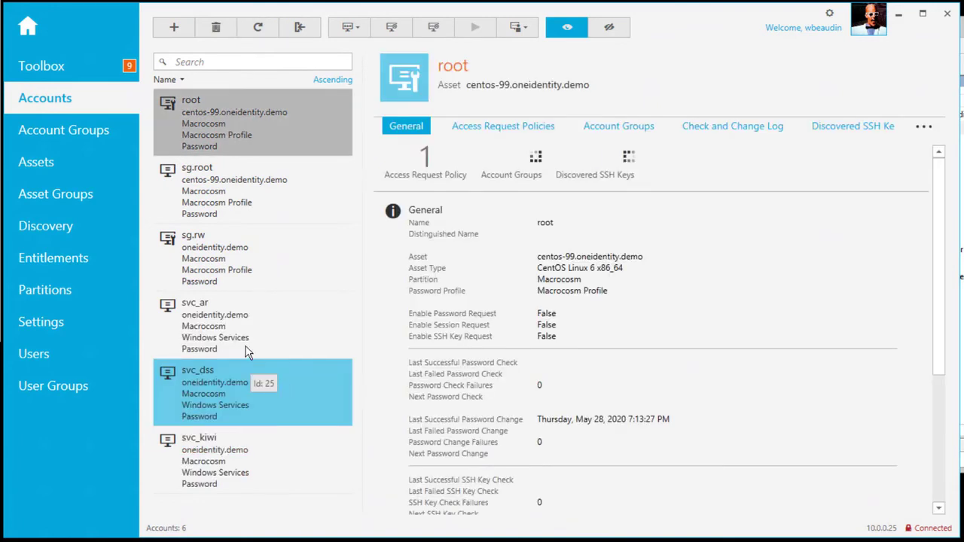
click(312, 353)
scroll(595, 393, down, 5)
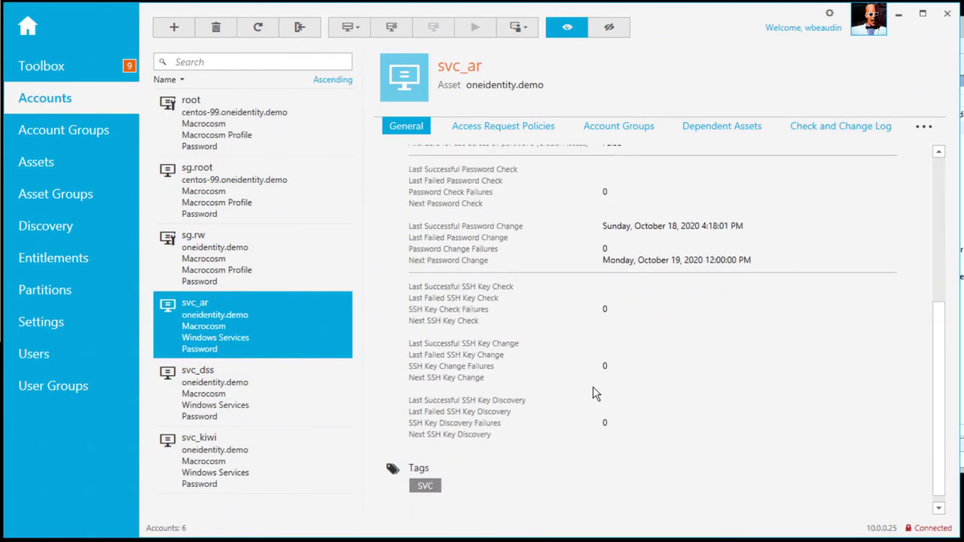
mouse_move(418, 459)
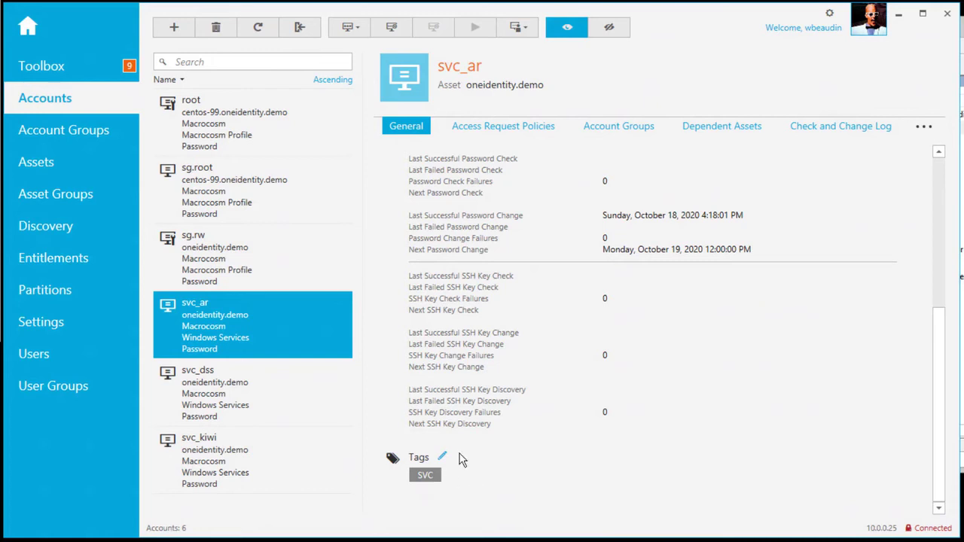
Step: Examine the account rule of the SVC Accounts dynamic account group without changing it, and show the group's member accounts
click(81, 135)
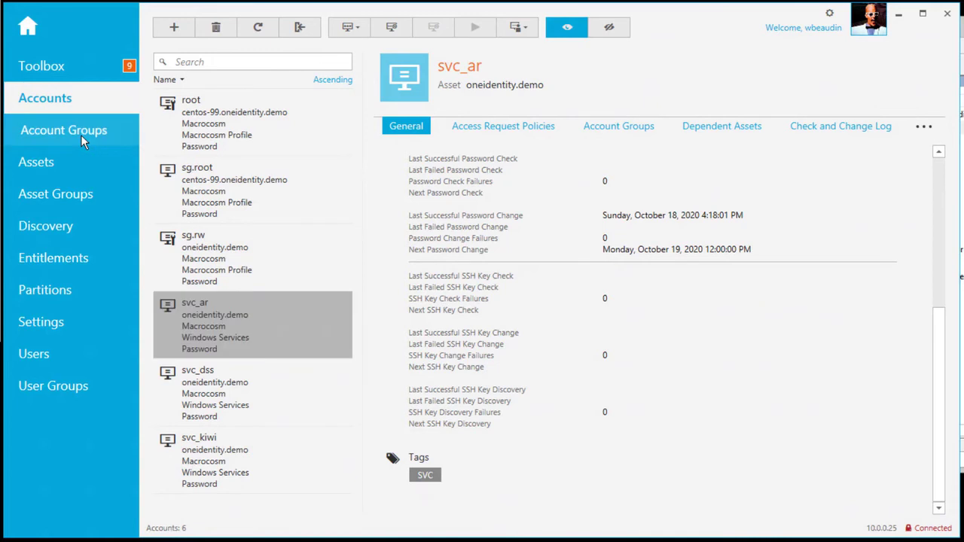
click(223, 110)
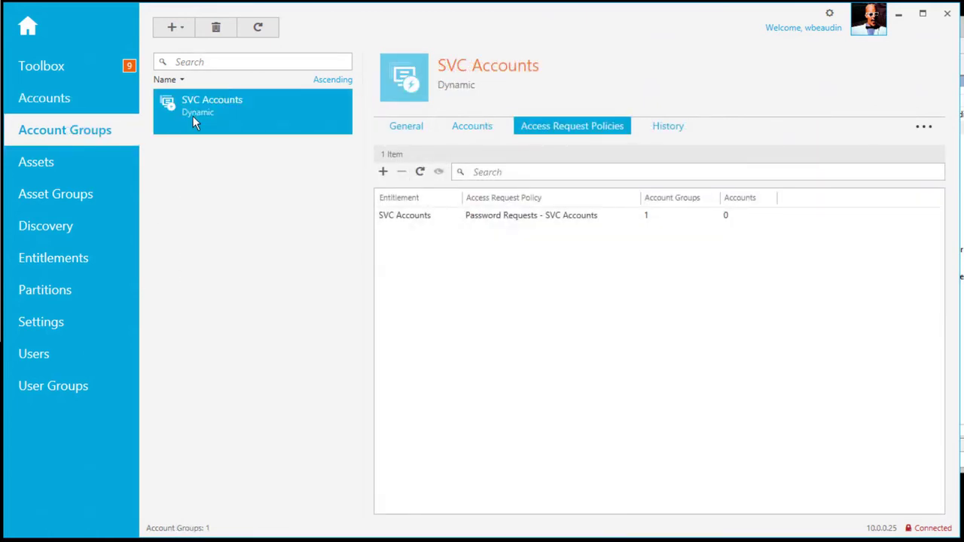
double_click(215, 114)
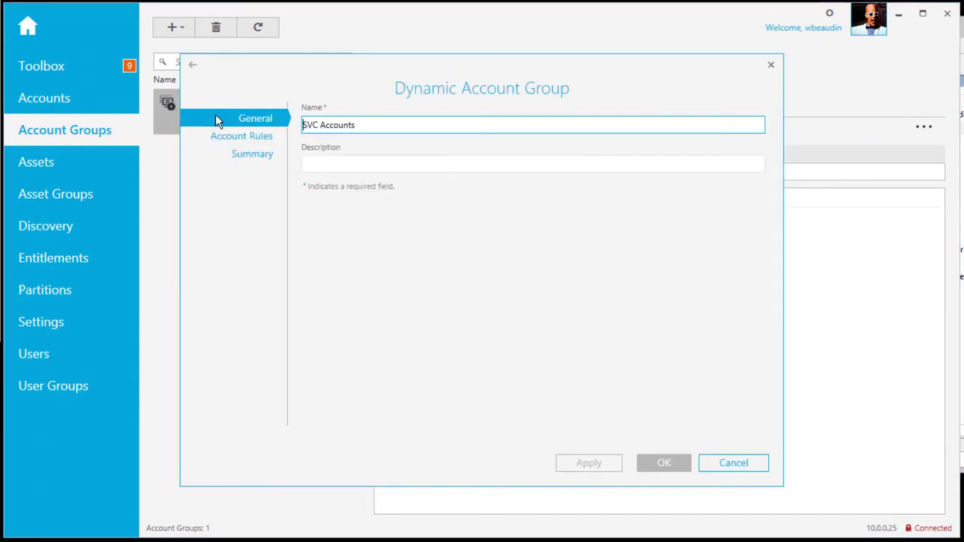
click(259, 140)
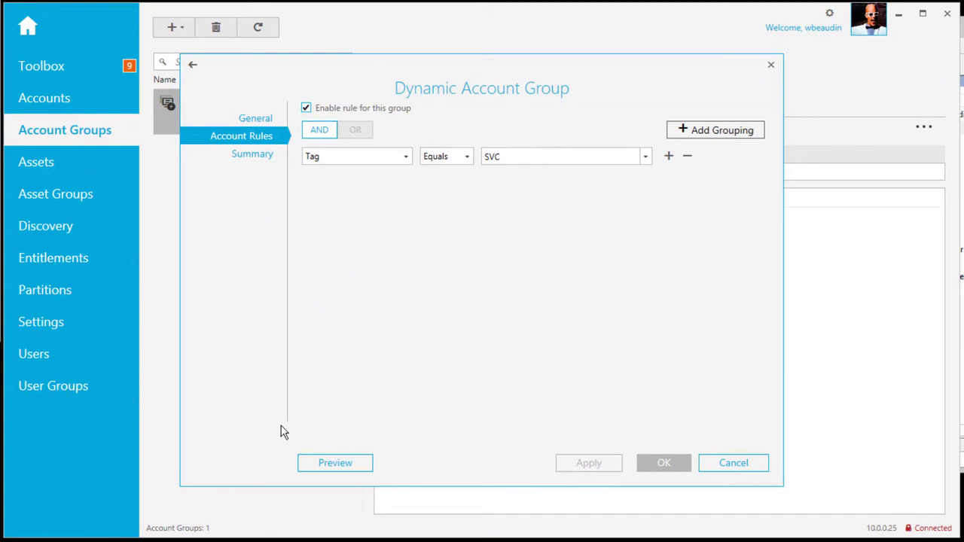
click(720, 472)
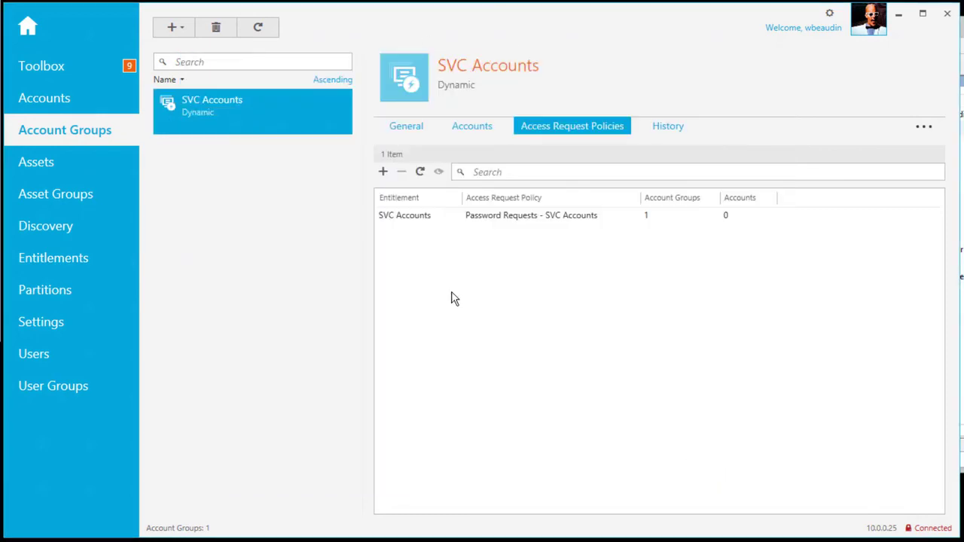
click(473, 131)
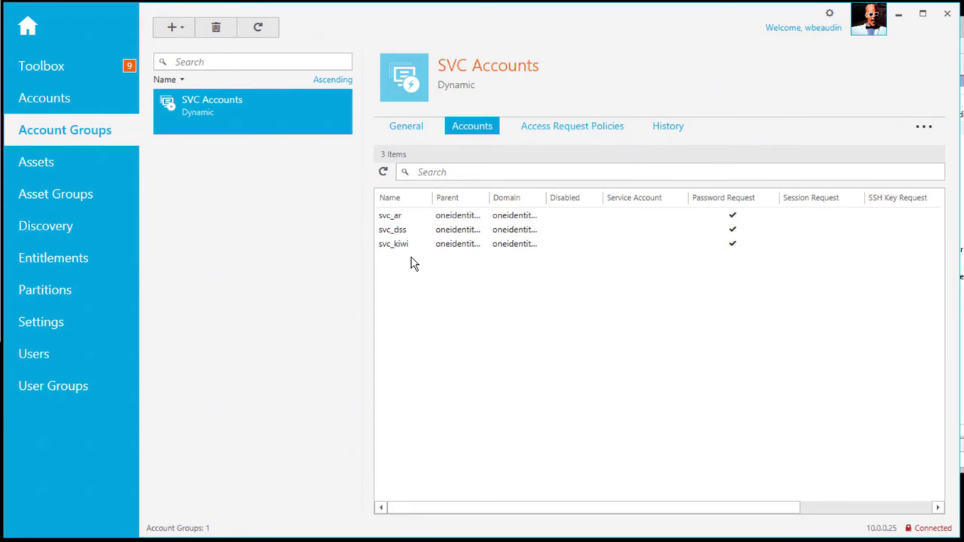
Step: Open the SVC Accounts entitlement and review the users and groups assigned to it
click(58, 265)
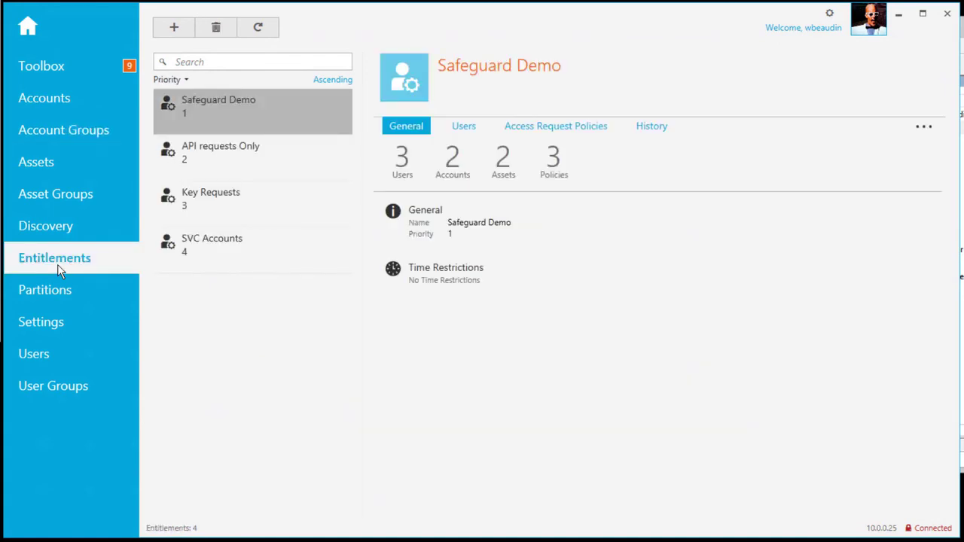
click(234, 246)
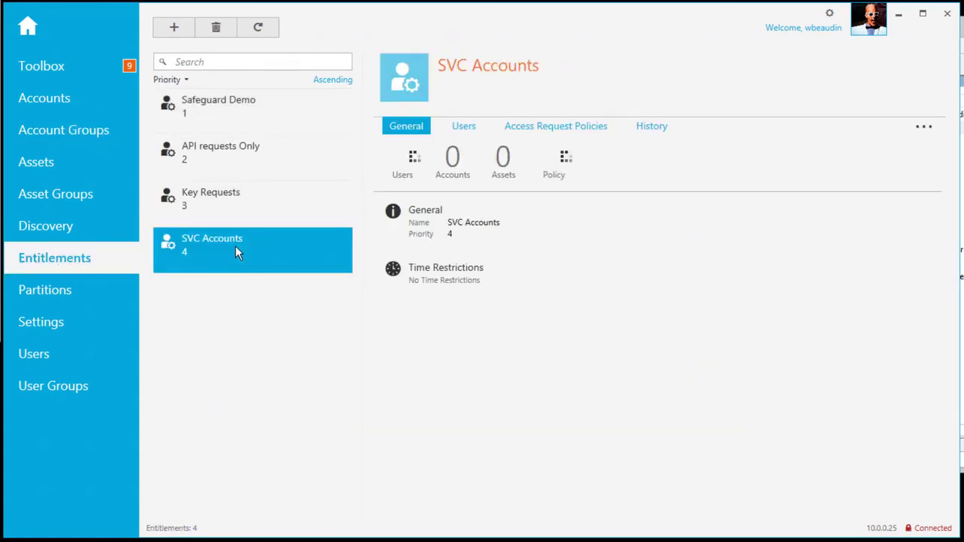
click(465, 128)
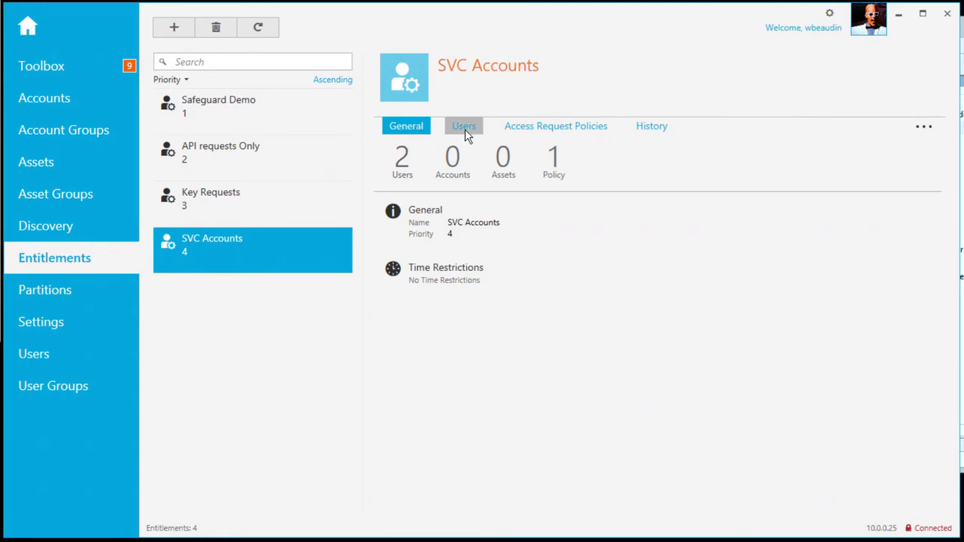
click(413, 230)
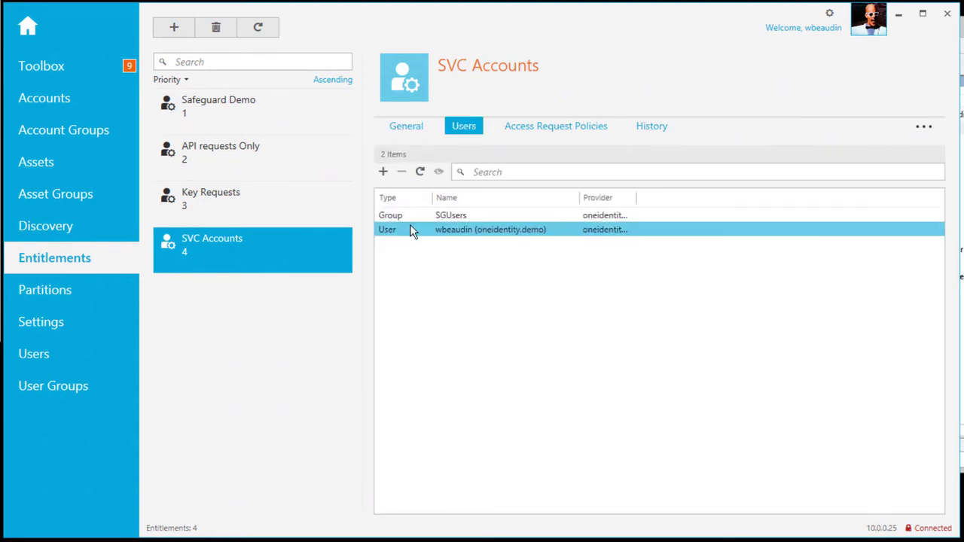
Step: Review the scope of the Password Requests - SVC Accounts access request policy with a wider Name column, and close it without saving
click(542, 130)
click(494, 219)
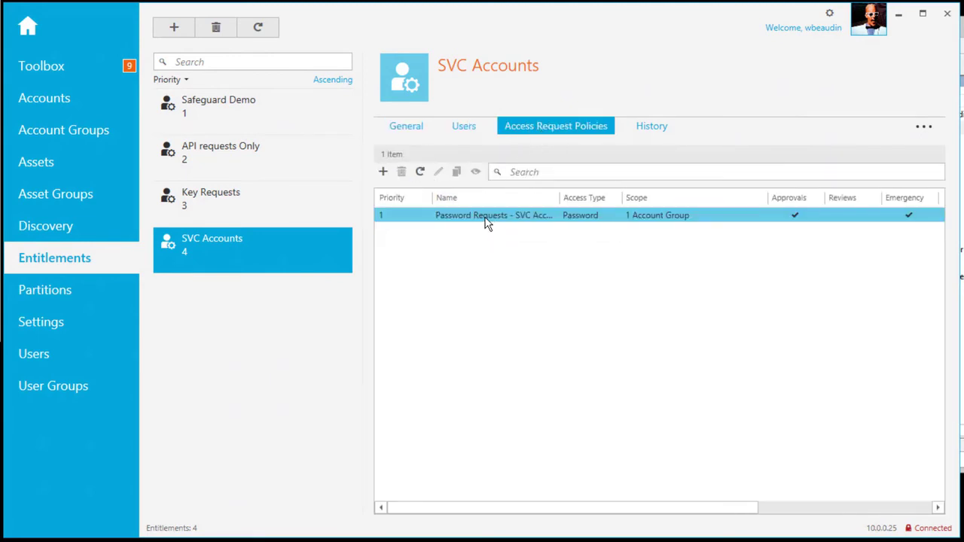
double_click(486, 219)
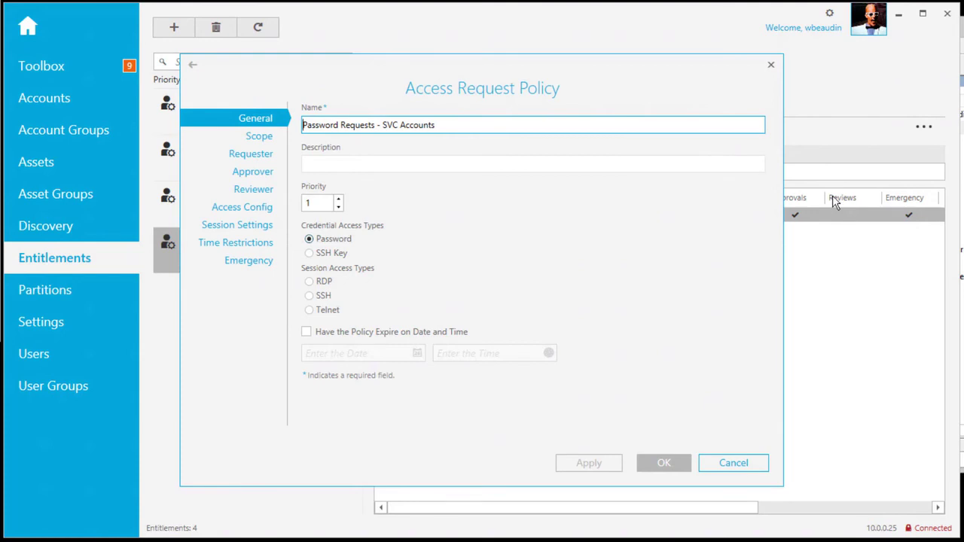
click(265, 141)
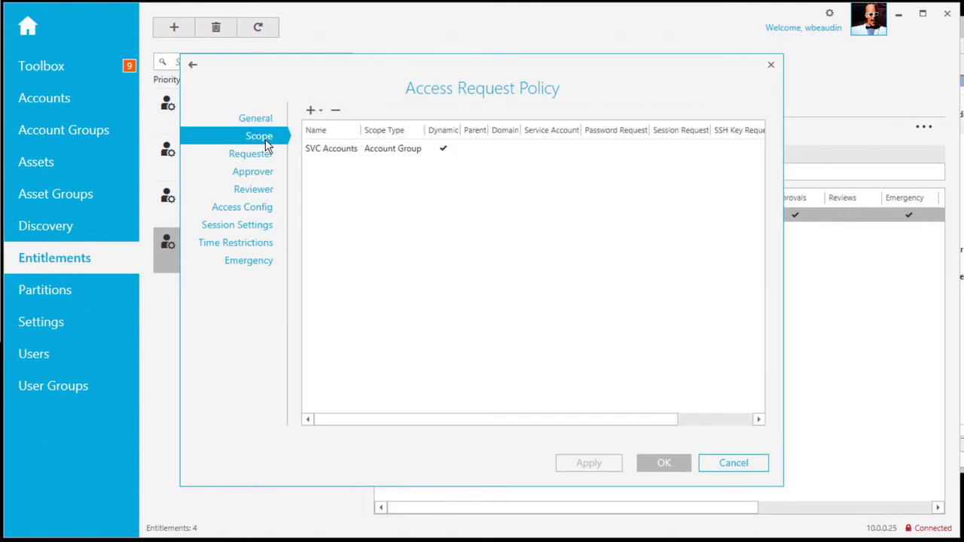
drag(361, 128, 403, 128)
click(336, 150)
click(334, 167)
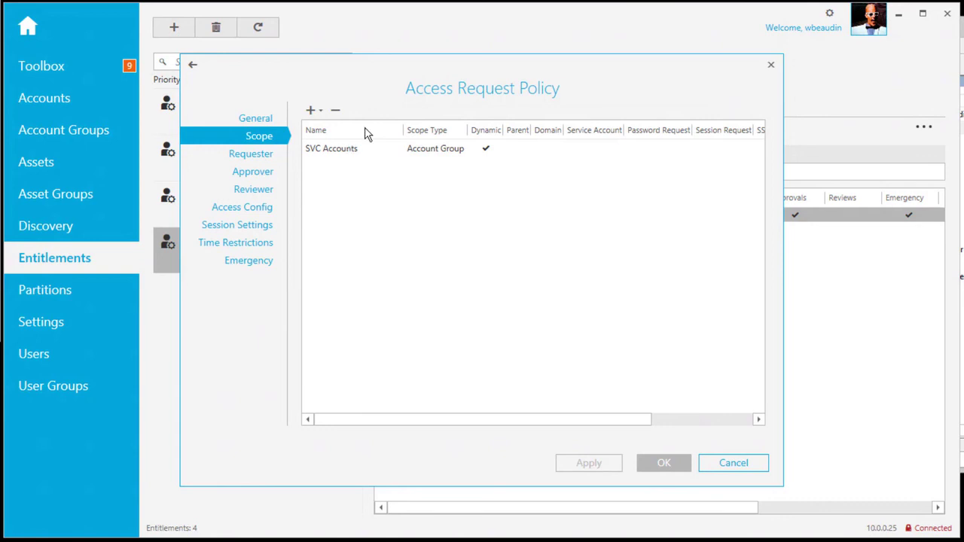
click(730, 463)
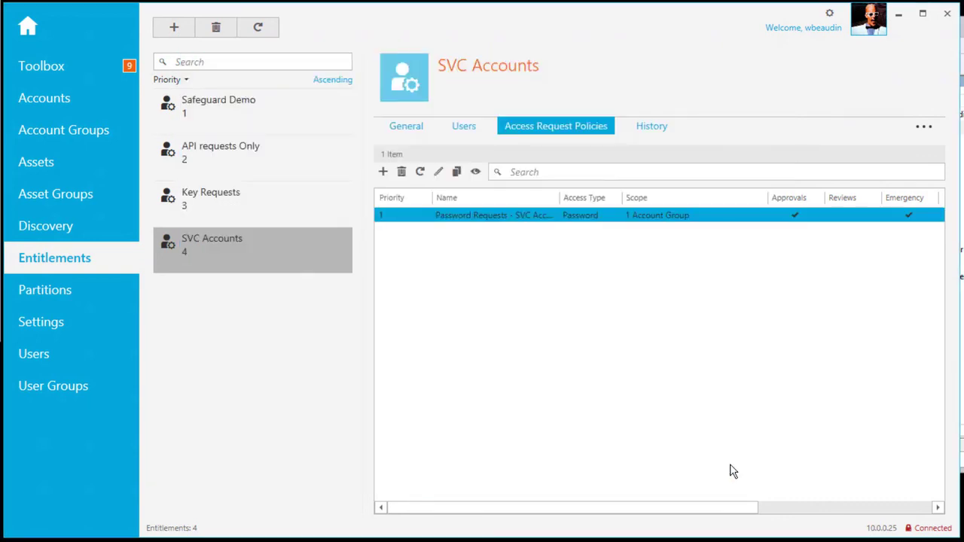
Step: Start a new access request from the home page for the svc_kiwi account on the oneidentity.demo asset
click(28, 32)
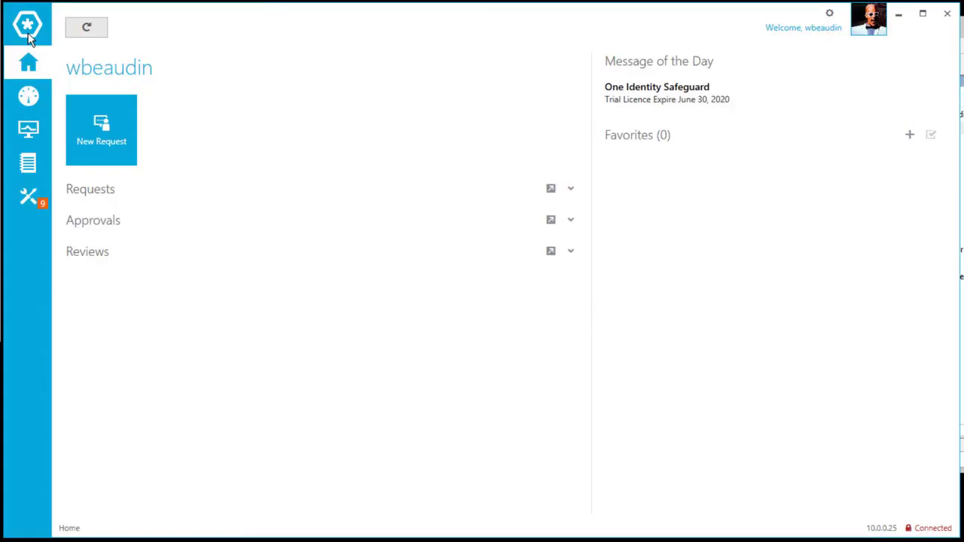
click(111, 131)
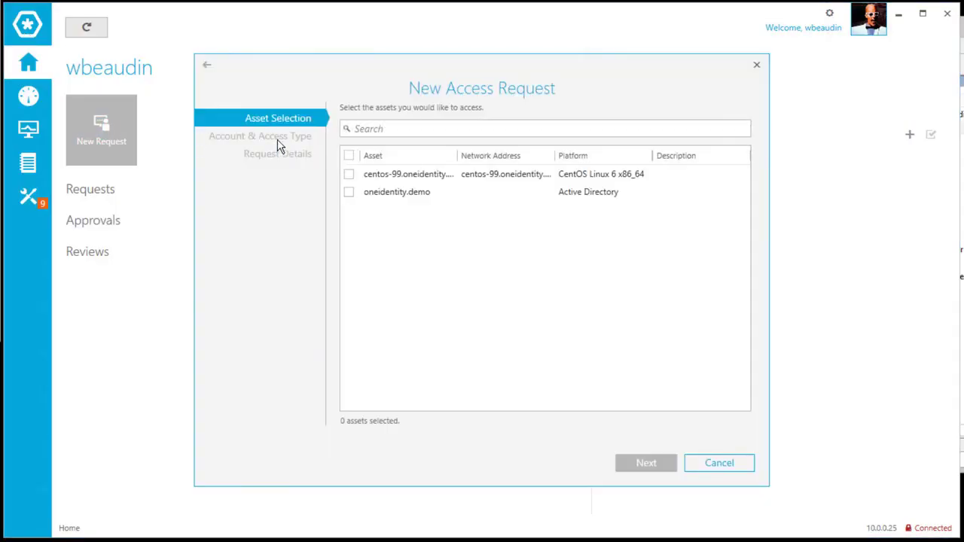
click(412, 200)
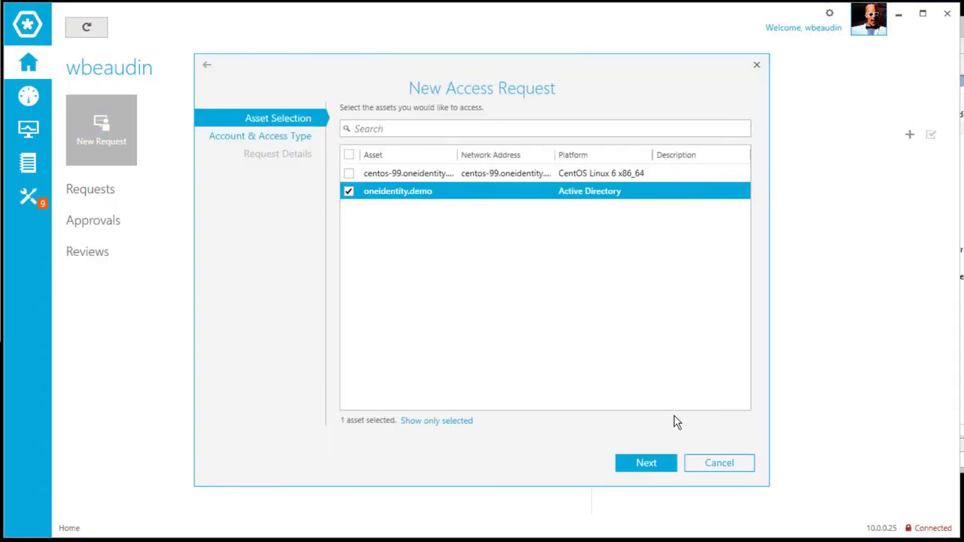
click(649, 461)
click(508, 177)
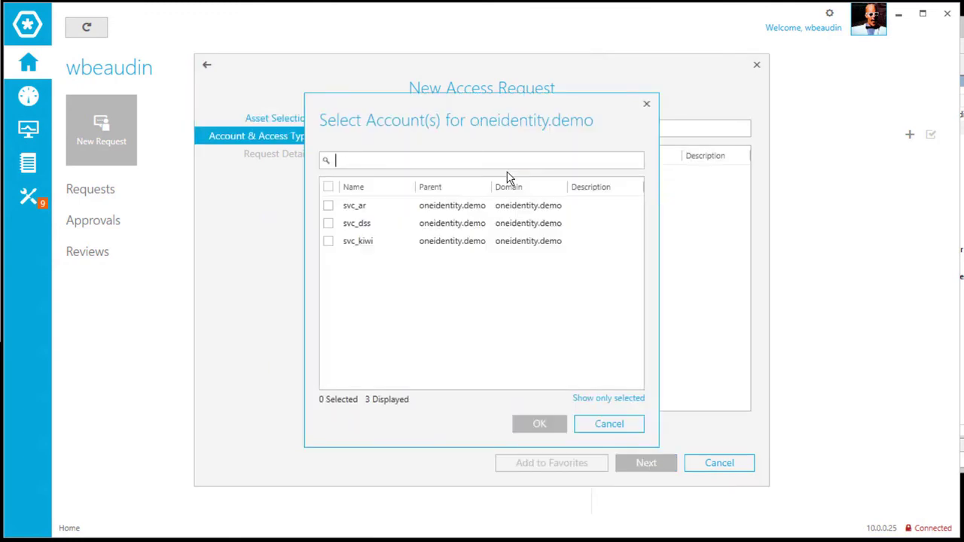
click(351, 243)
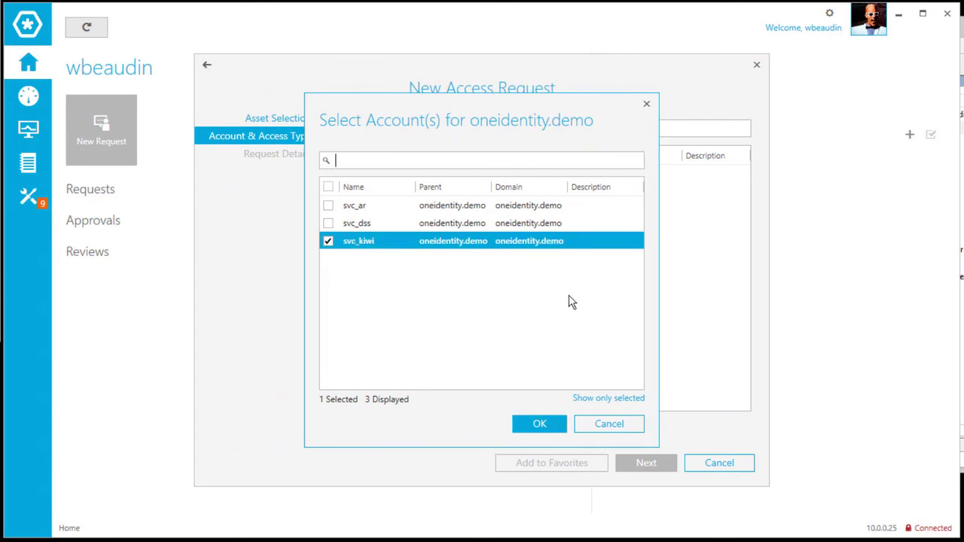
click(539, 425)
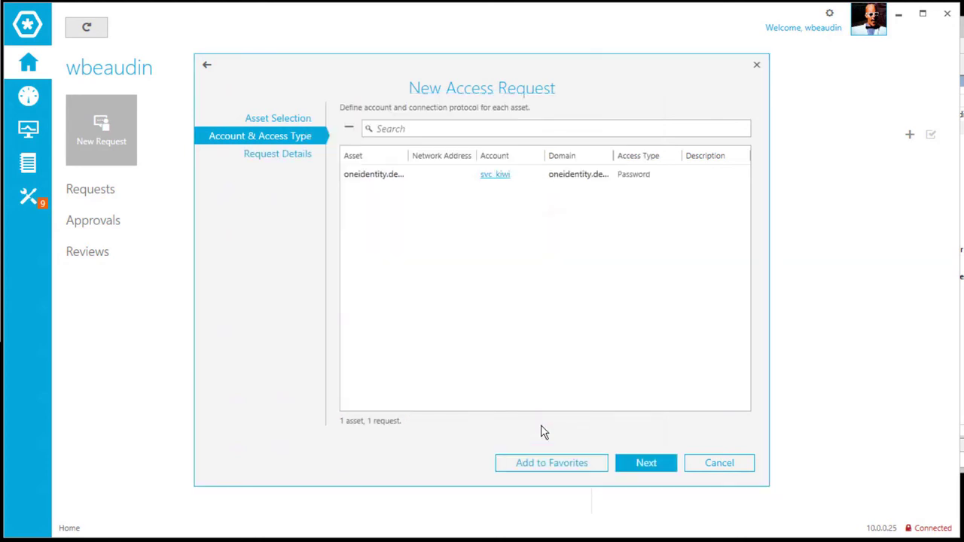
Step: Set the svc_kiwi password request to Emergency Access in the request details and submit it
click(664, 460)
click(364, 161)
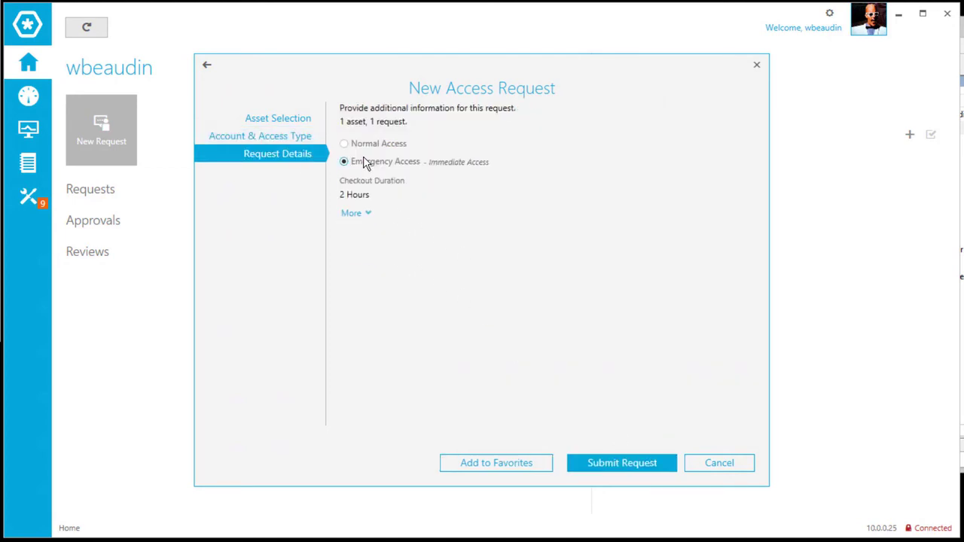
click(620, 464)
Step: Expand the submitted svc_kiwi request, reveal and select its password, and check the request back in
click(135, 184)
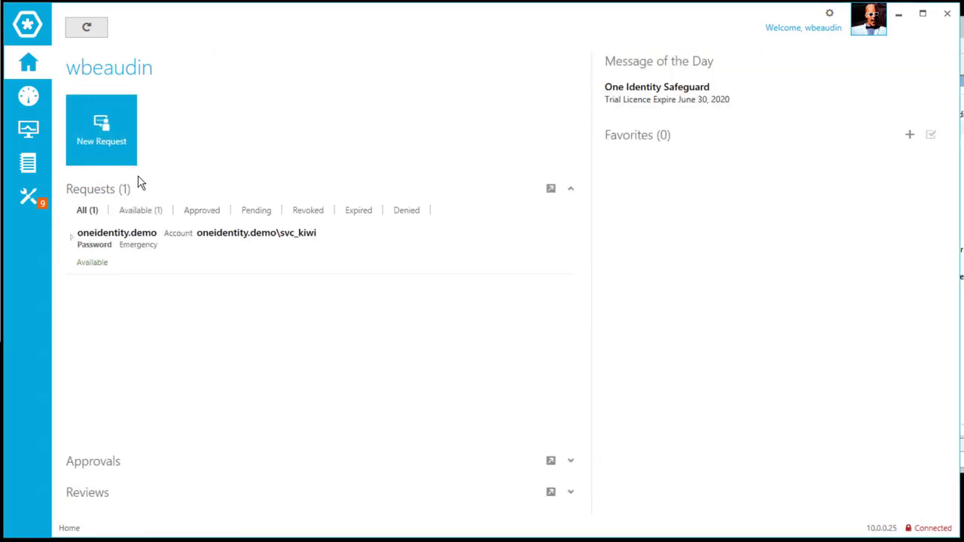
click(384, 237)
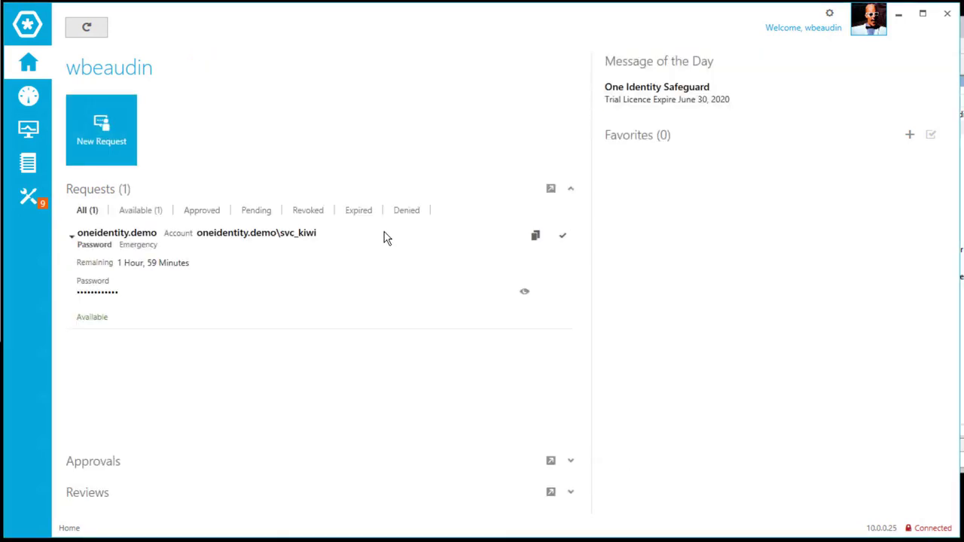
click(524, 293)
double_click(162, 295)
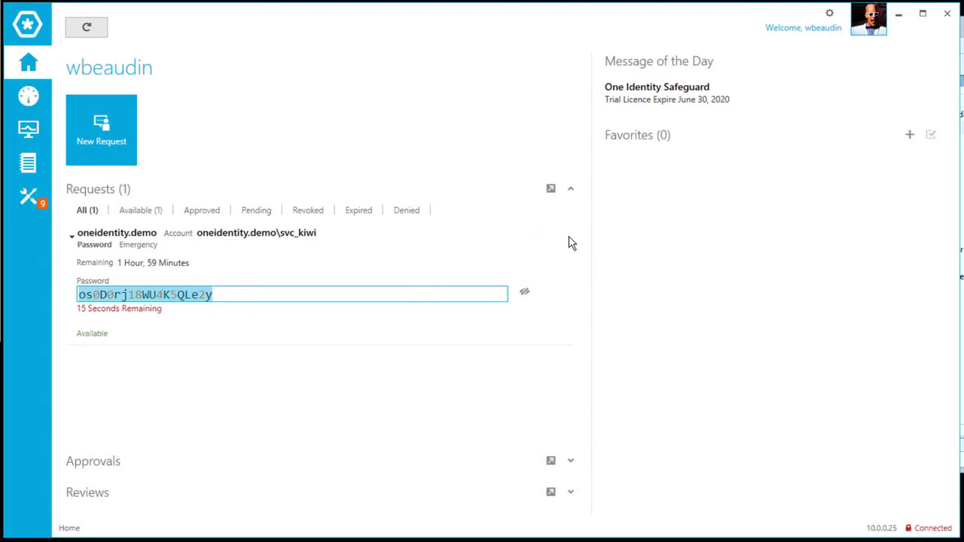
mouse_move(564, 242)
click(564, 240)
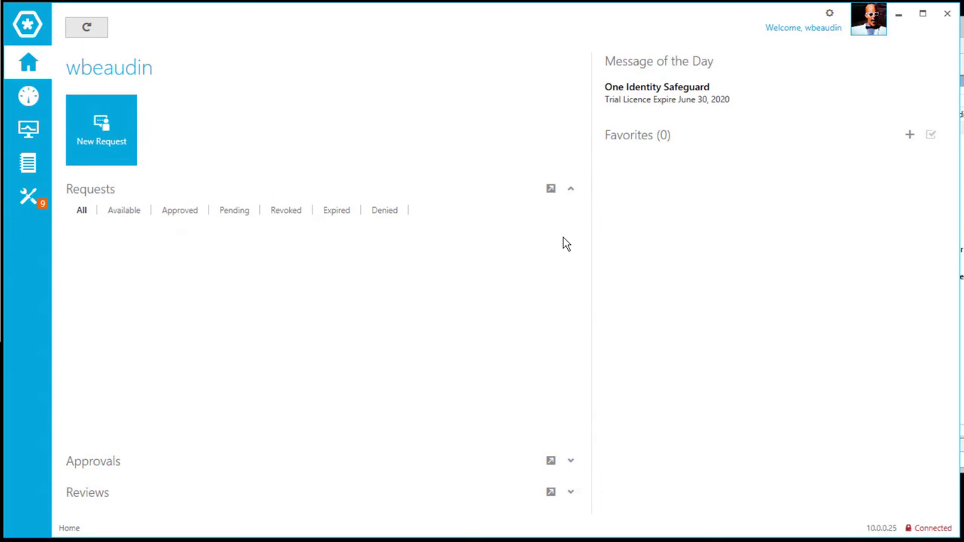